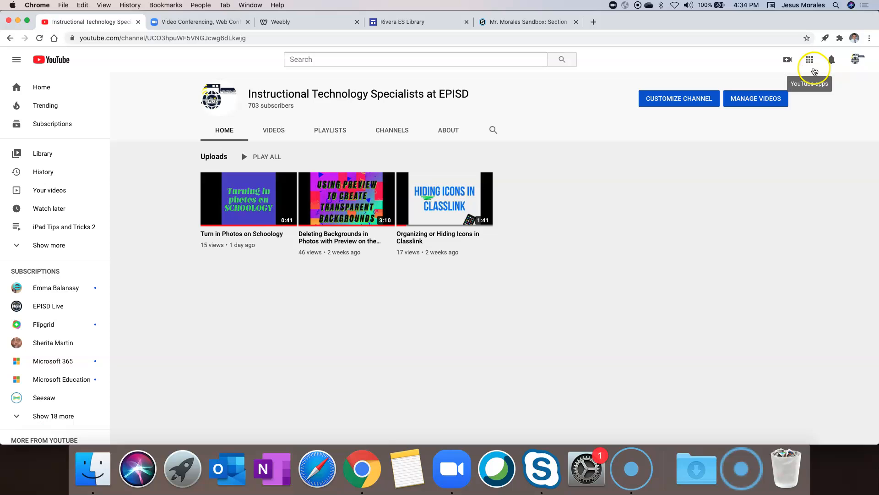
# Step: Open YouTube Studio's live streaming area from the Create menu's Go live option
pyautogui.click(787, 60)
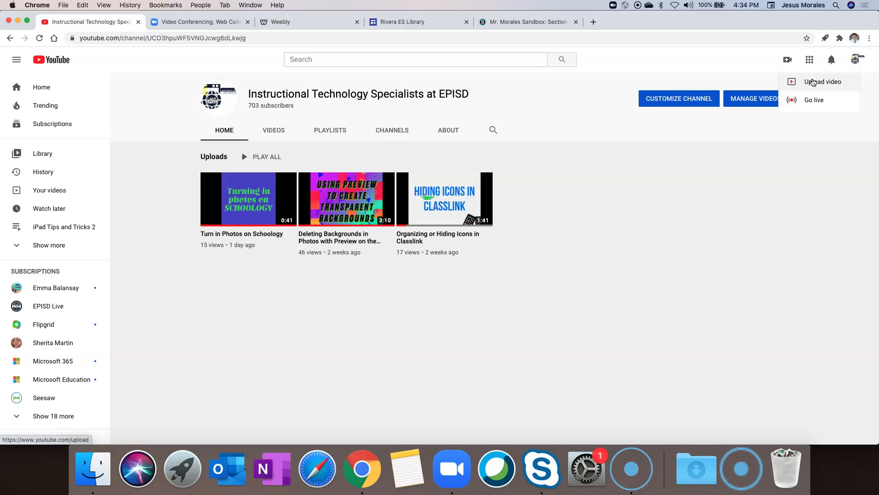
pyautogui.click(810, 104)
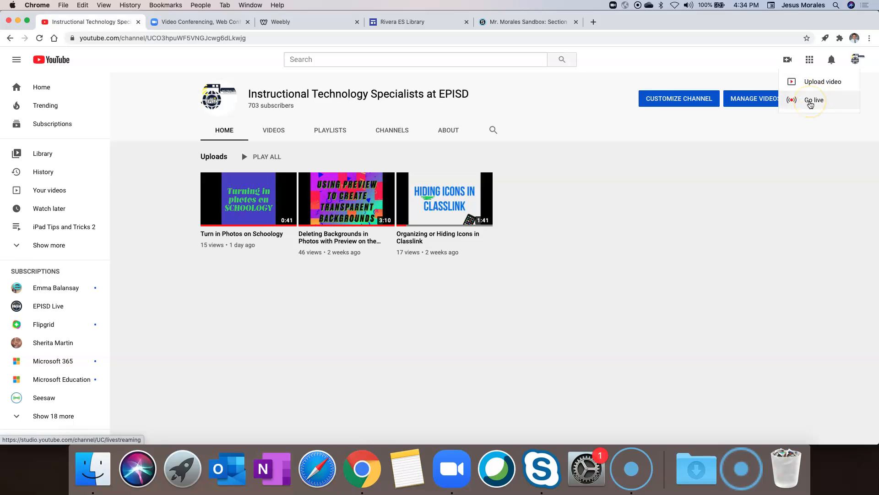
pyautogui.click(810, 103)
pyautogui.click(574, 105)
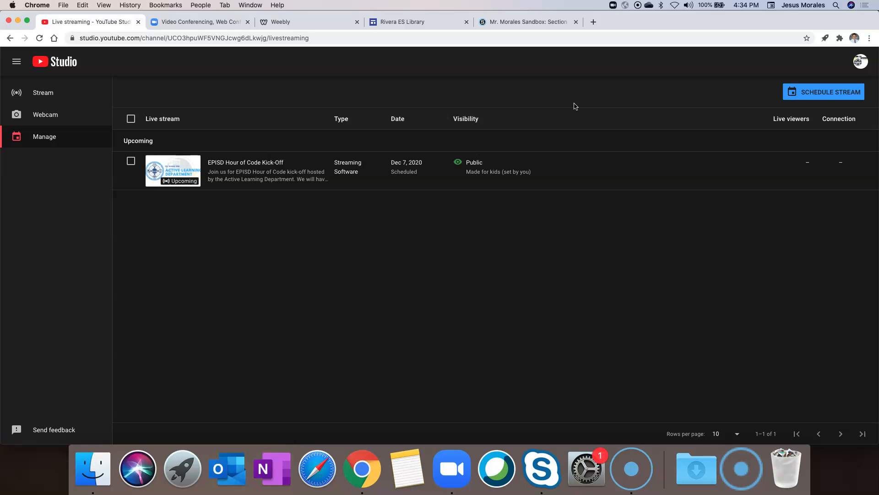
# Step: Go to the managed live streams list and begin scheduling a new stream
pyautogui.click(48, 99)
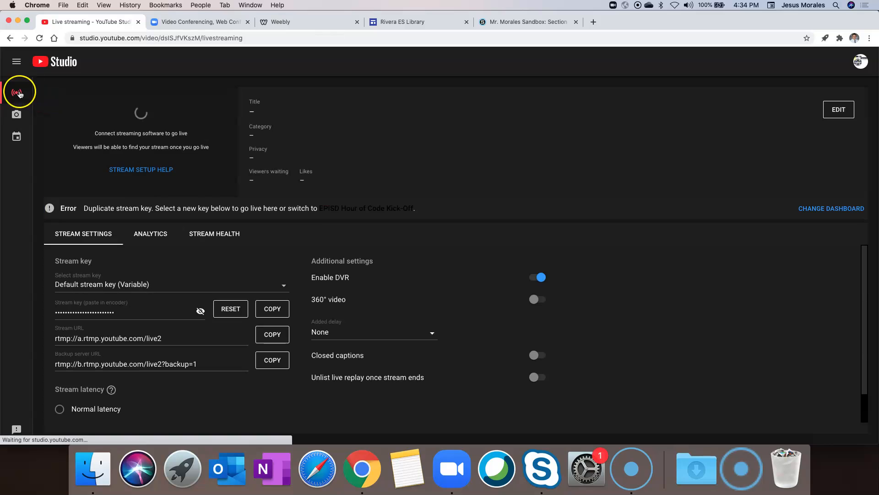
pyautogui.click(17, 137)
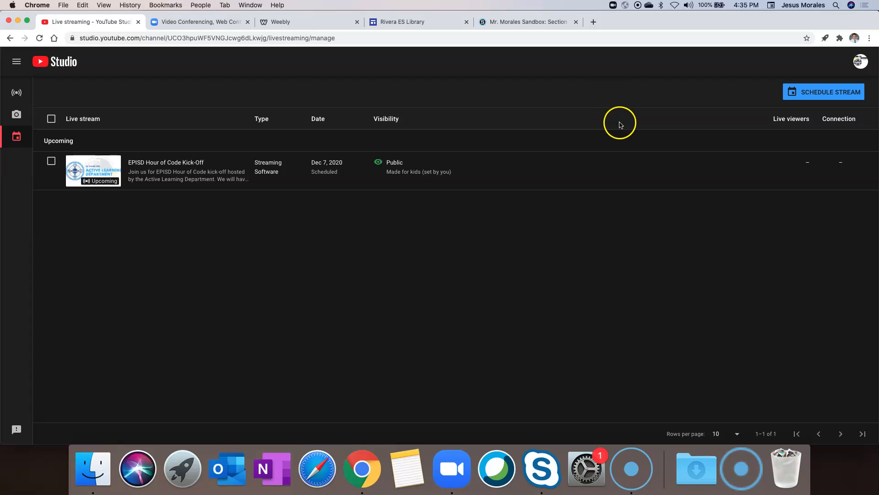
pyautogui.click(817, 92)
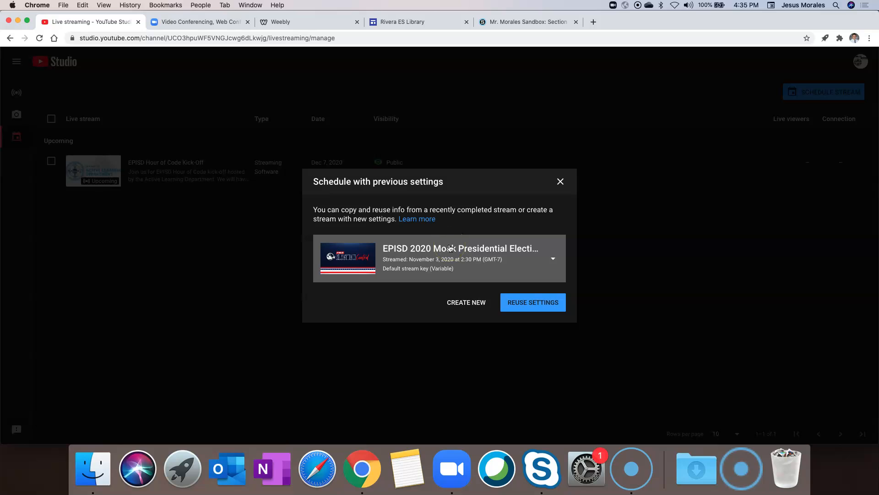
# Step: Create a fresh stream titled 'EPISD Holiday Extravaganza'
pyautogui.click(459, 303)
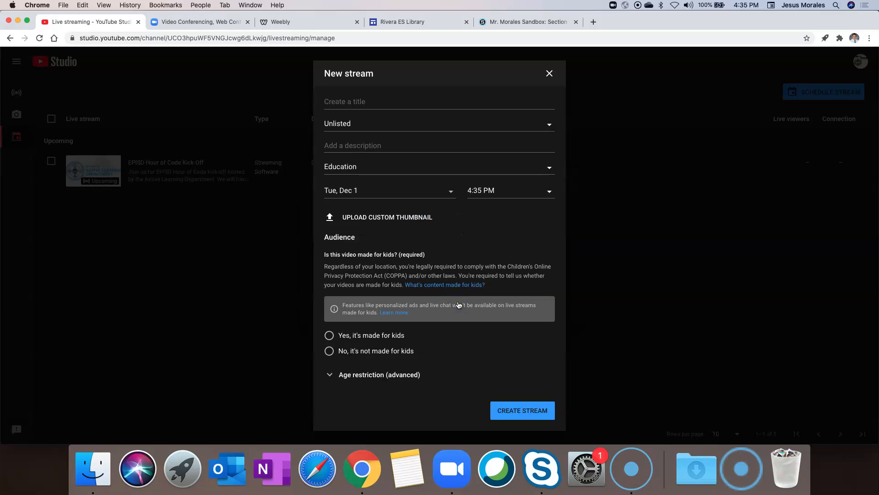
pyautogui.click(376, 100)
pyautogui.write('EP')
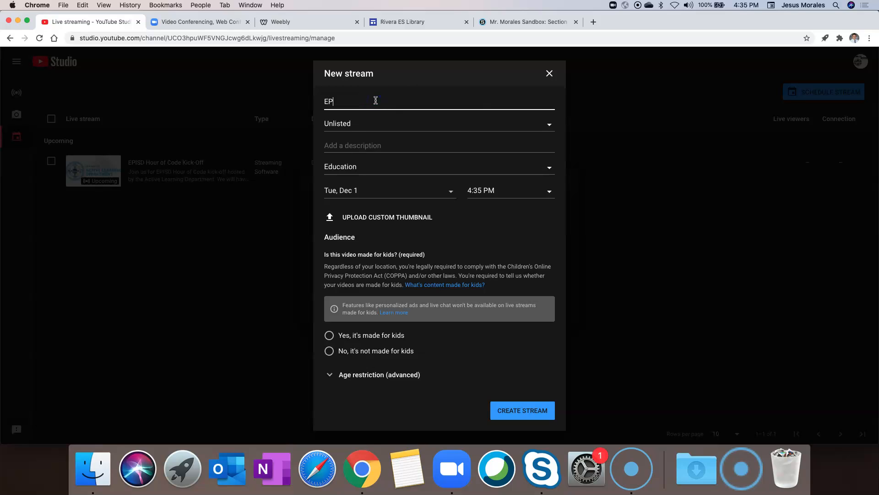
pyautogui.write('ISD Holiday Extravaganza')
# Step: Make the stream Public and describe it as 'Join us for our holiday extravaganza on December 14th at 10 am.'
pyautogui.click(378, 124)
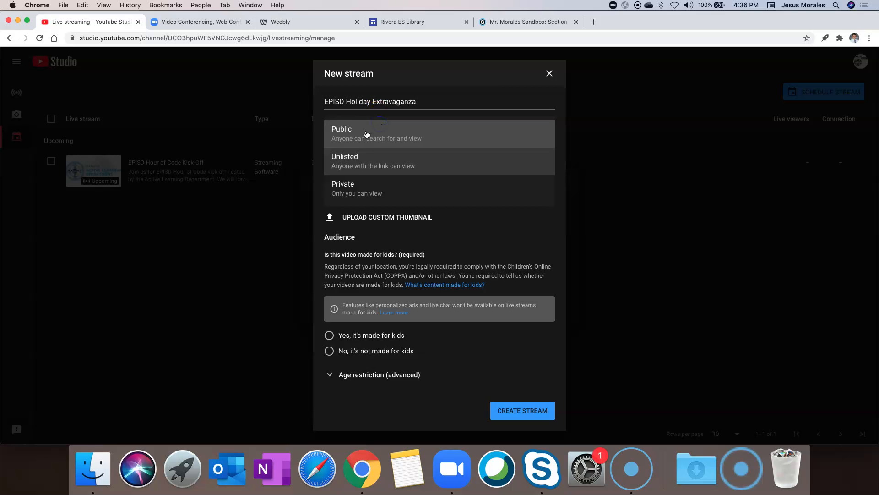
pyautogui.click(366, 134)
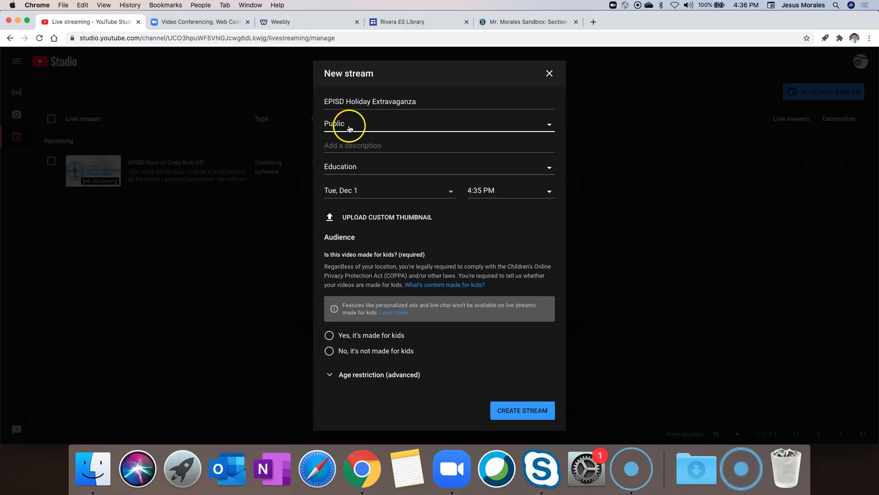
pyautogui.click(377, 127)
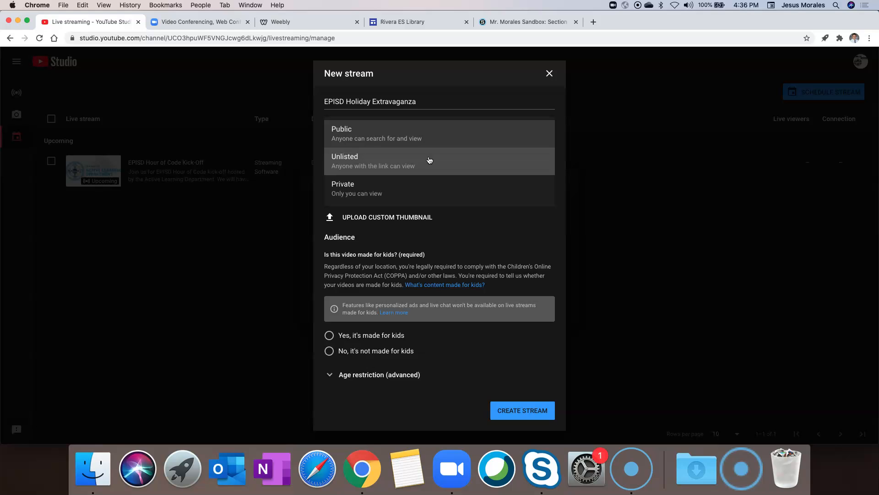
pyautogui.click(423, 137)
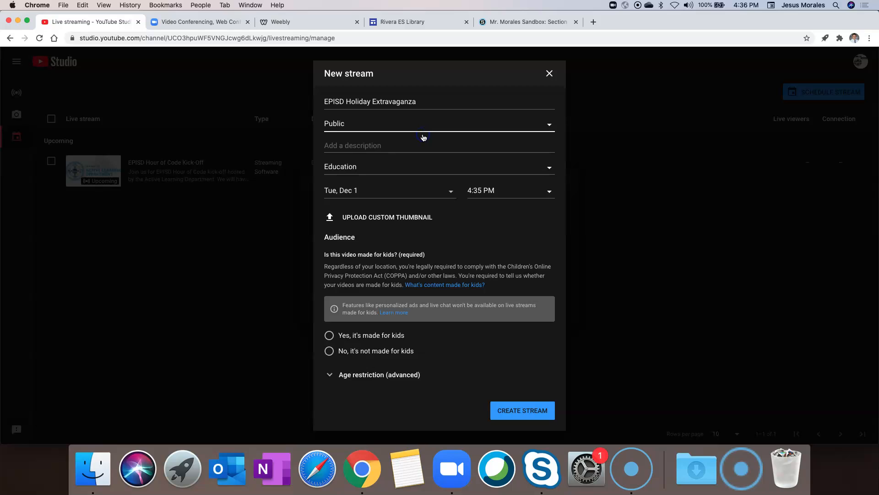
pyautogui.click(411, 141)
pyautogui.write('Join us for our ')
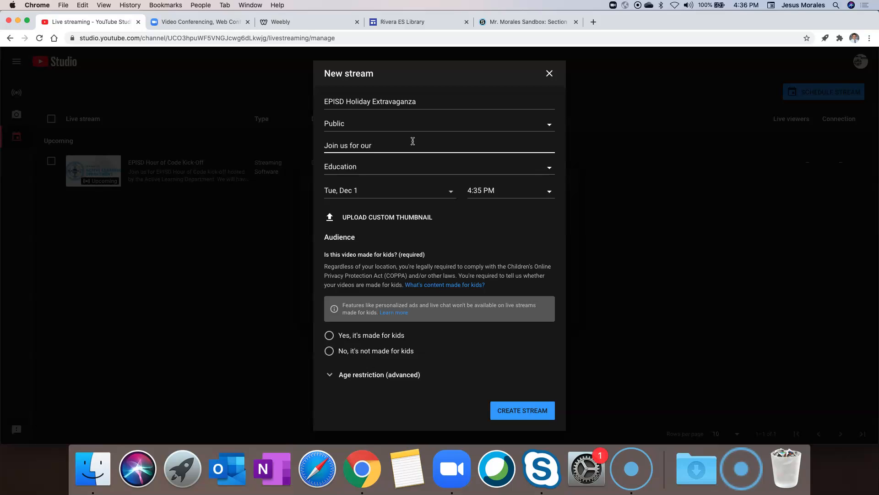
pyautogui.write('holiday extravaganza on December 14th at 10 am.')
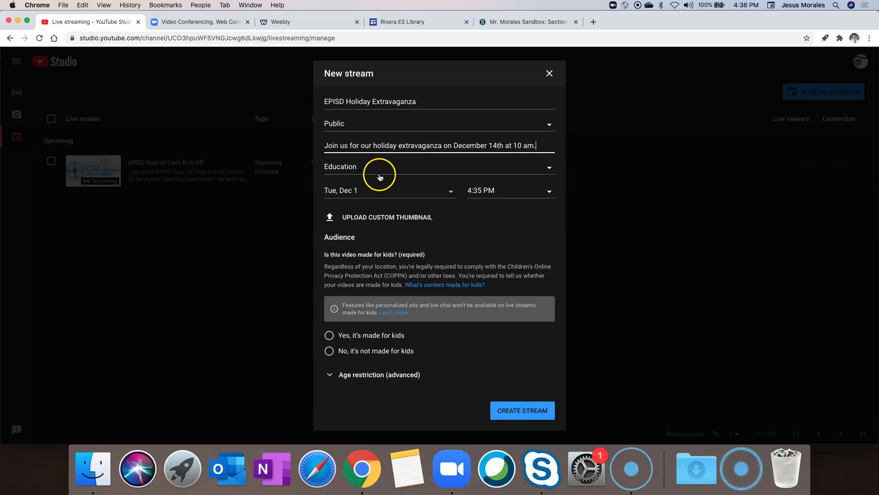
pyautogui.click(398, 168)
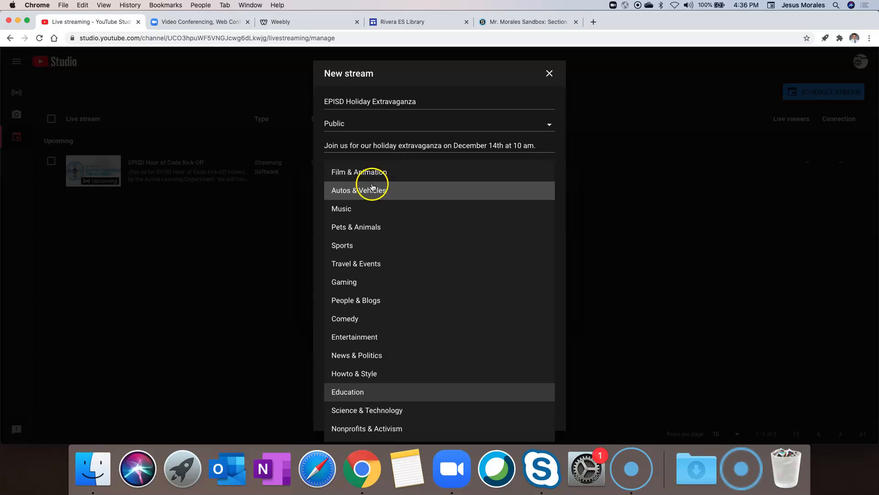
# Step: Set the category to Education, the date to December 14 and the start time to 10:00 AM
pyautogui.click(356, 392)
pyautogui.click(414, 195)
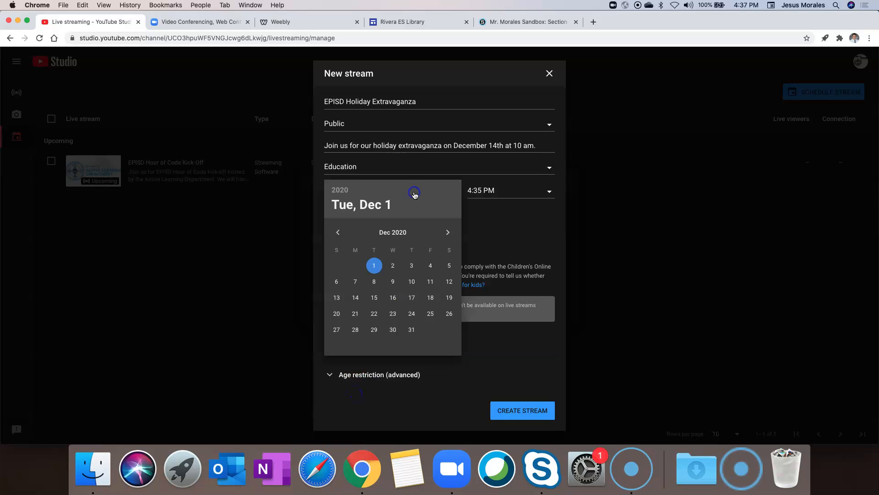
pyautogui.click(354, 298)
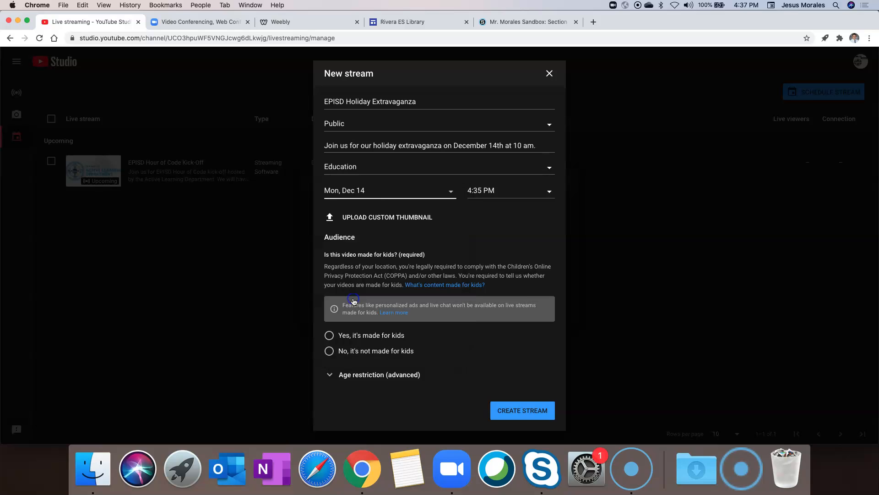
pyautogui.click(523, 192)
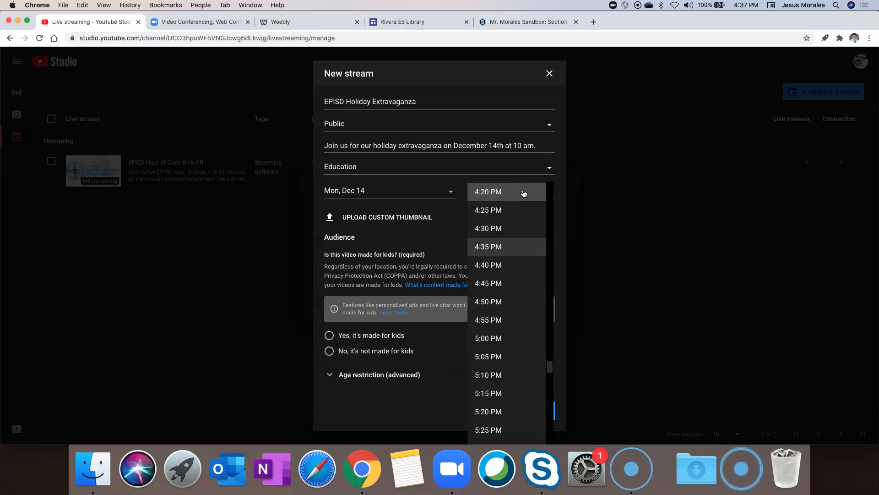
pyautogui.scroll(20, 507, 243)
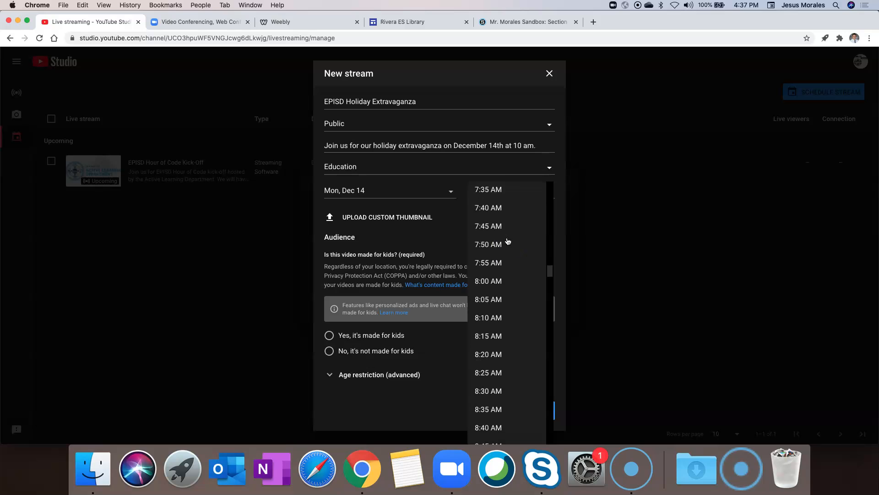
pyautogui.scroll(-8, 508, 241)
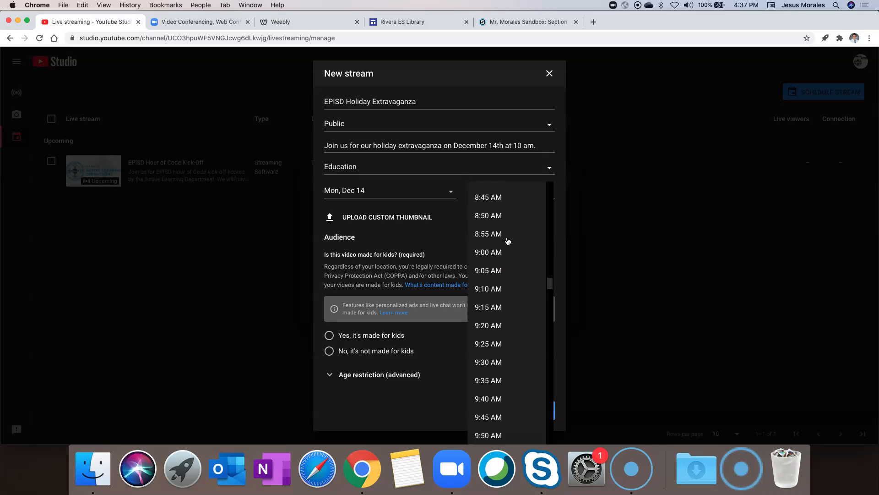
pyautogui.scroll(-4, 508, 241)
pyautogui.click(498, 251)
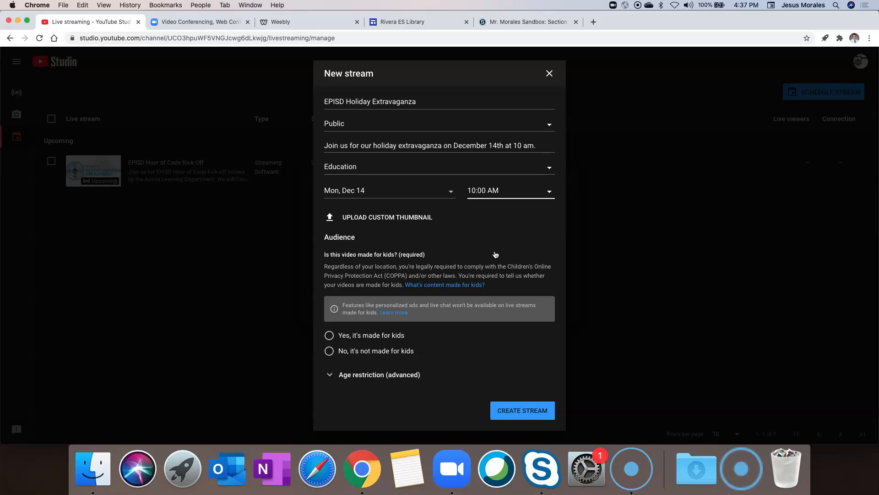
# Step: Use Holiday Bitmoji 1.png from OneDrive's Banner-Profile-Signature Images folder as the custom thumbnail
pyautogui.click(379, 218)
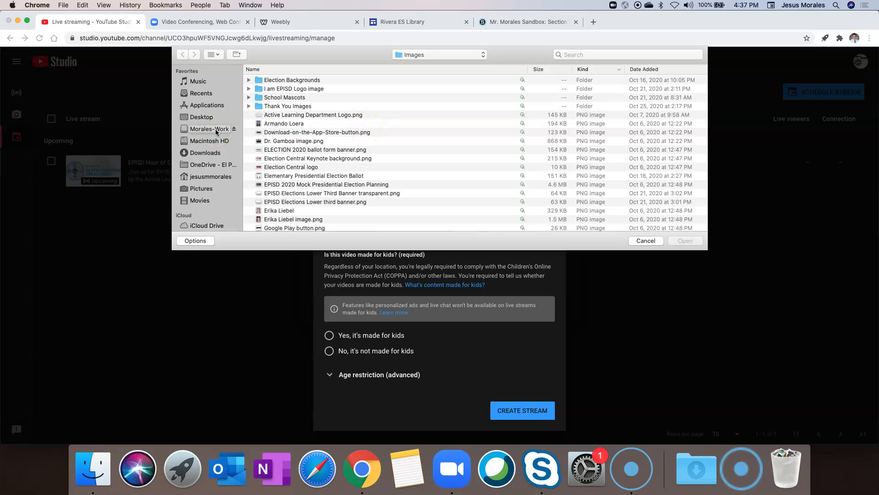
pyautogui.click(210, 164)
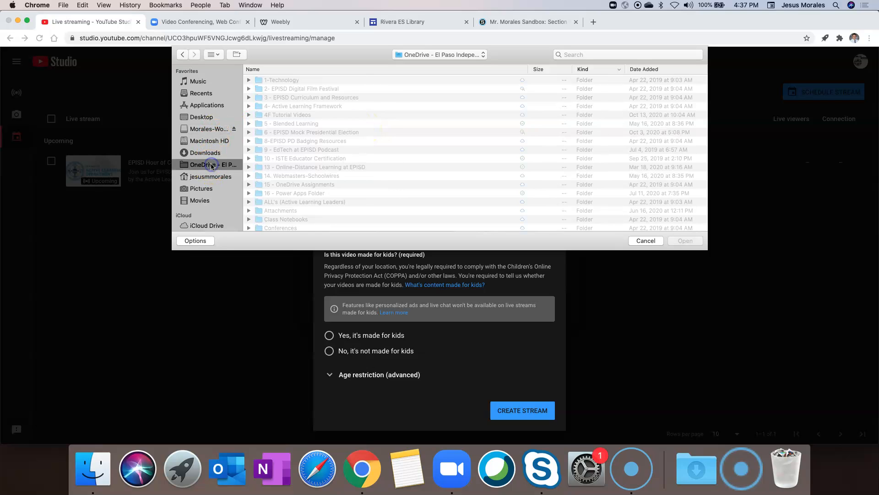
pyautogui.doubleClick(281, 80)
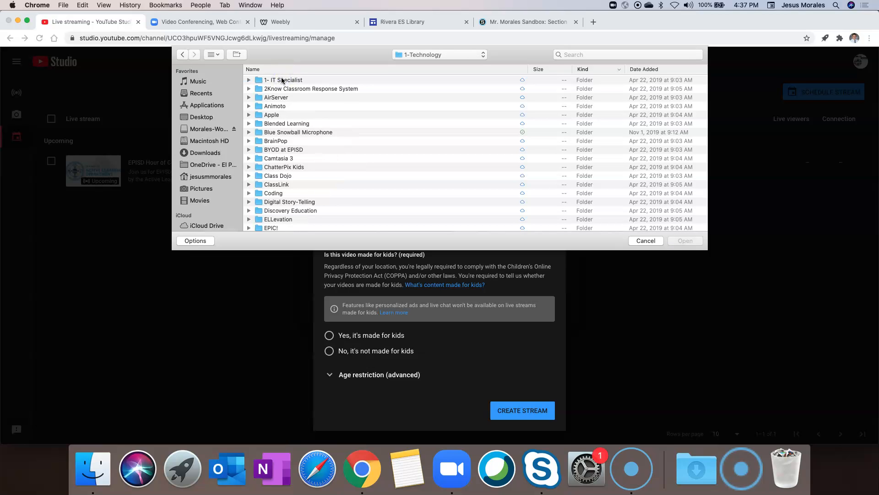
pyautogui.click(204, 164)
pyautogui.scroll(-10, 317, 189)
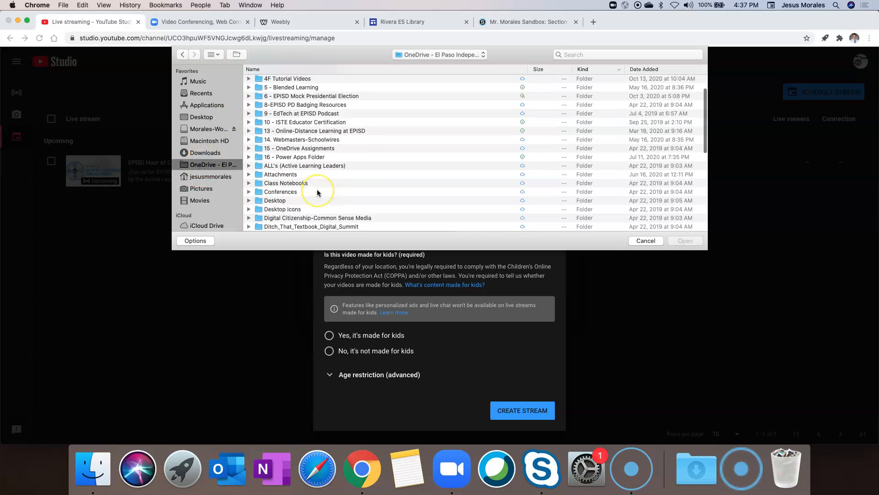
pyautogui.doubleClick(293, 182)
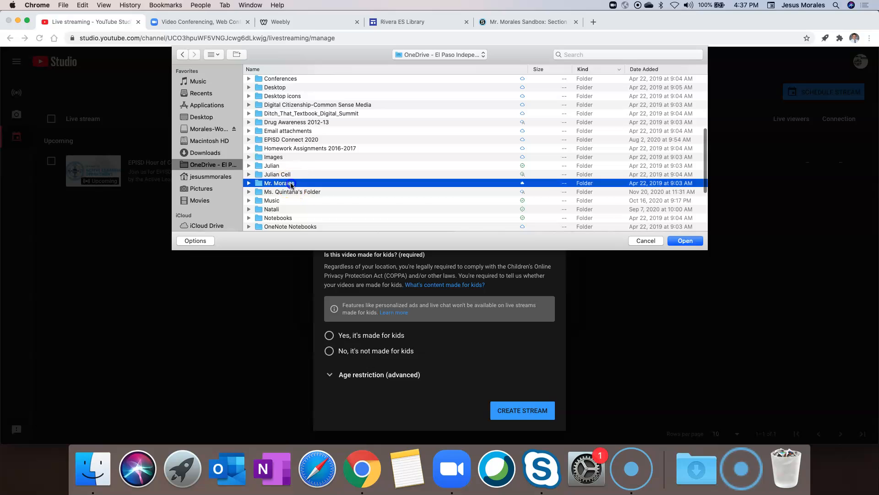
pyautogui.doubleClick(323, 89)
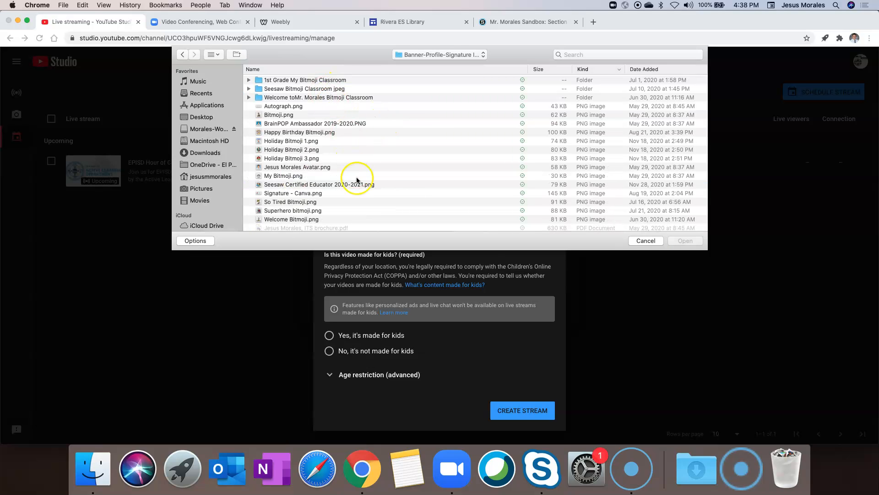
pyautogui.doubleClick(284, 140)
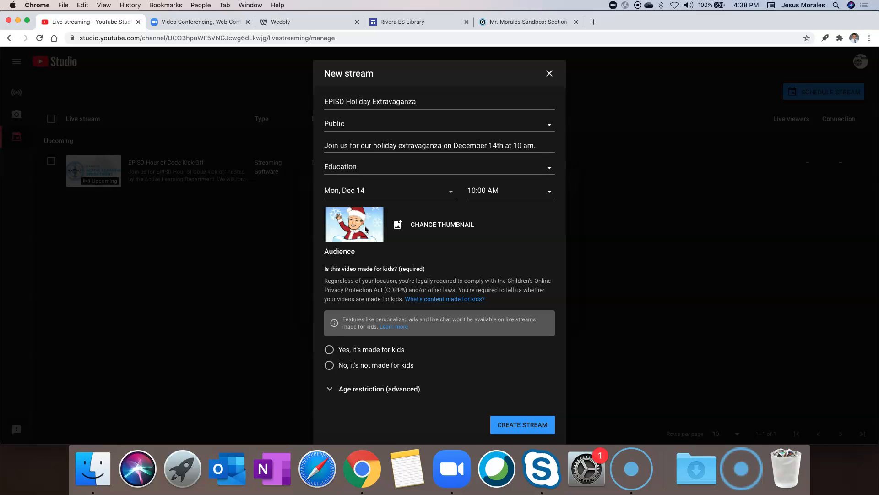
# Step: Mark the stream as made for kids, create it, and open its stream settings
pyautogui.click(440, 243)
pyautogui.click(444, 235)
pyautogui.click(444, 242)
pyautogui.click(453, 280)
pyautogui.click(368, 350)
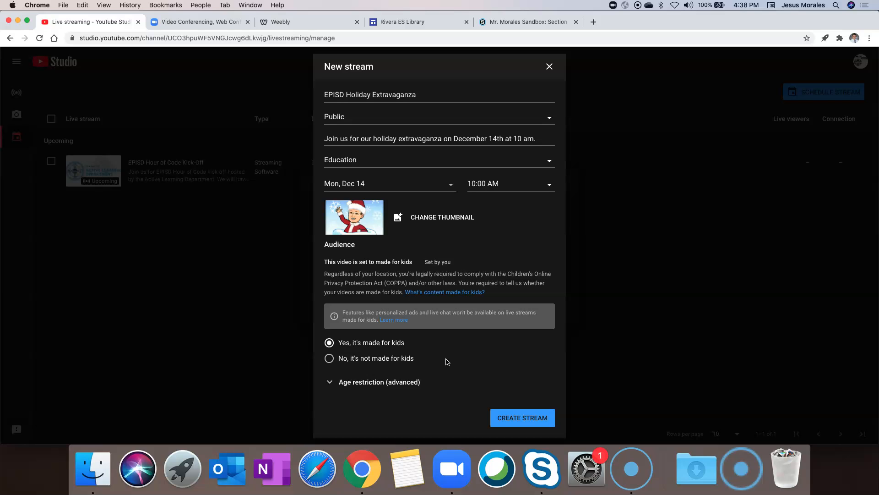
pyautogui.click(523, 417)
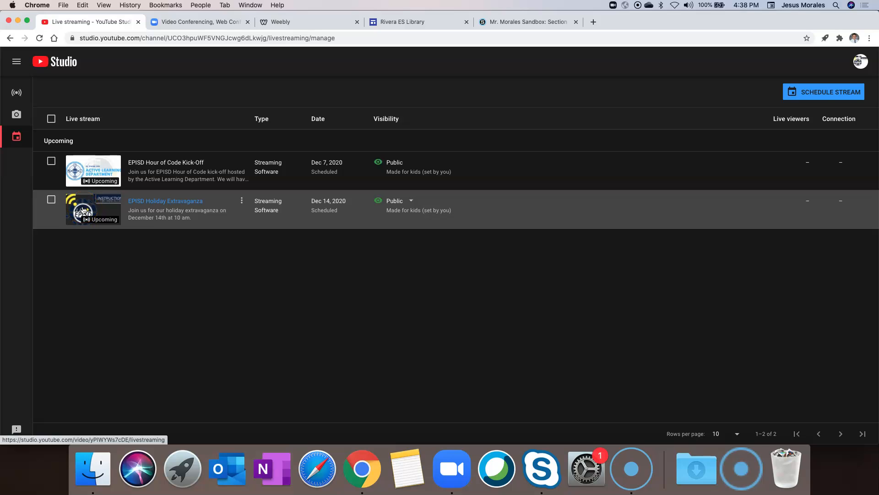
pyautogui.click(166, 202)
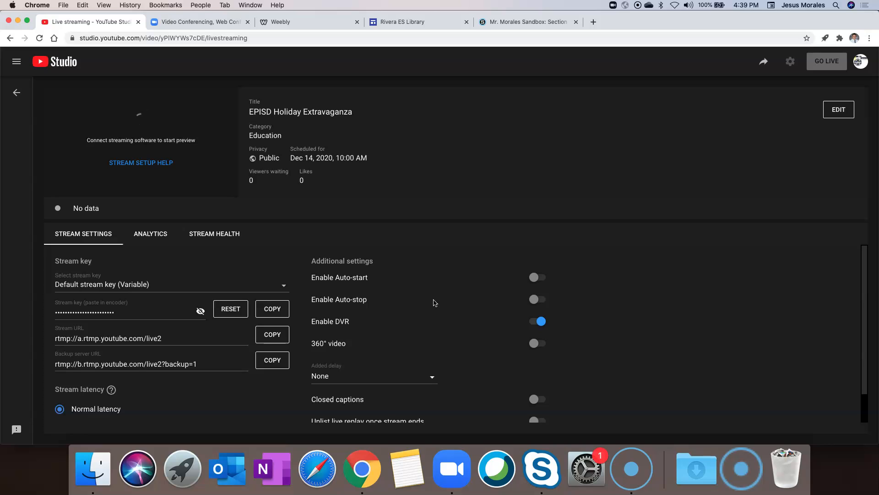
pyautogui.click(208, 27)
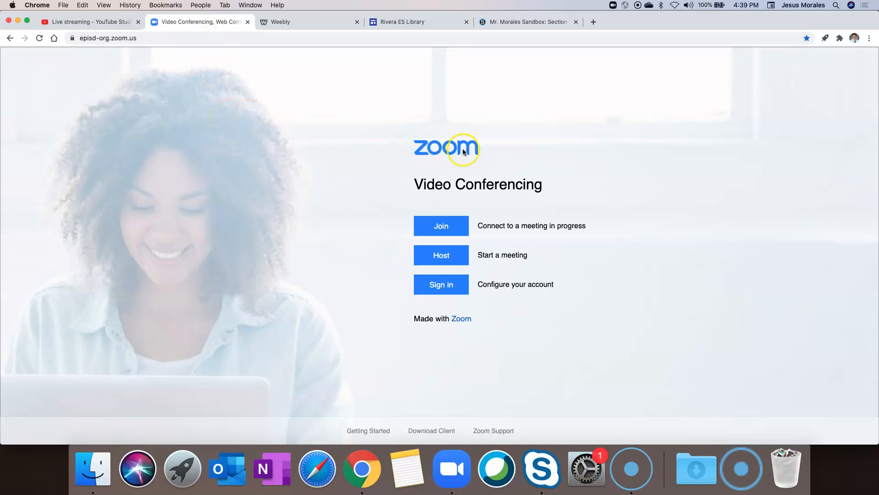
# Step: Sign in to Zoom and go to the In Meeting (Basic) meeting settings
pyautogui.click(449, 282)
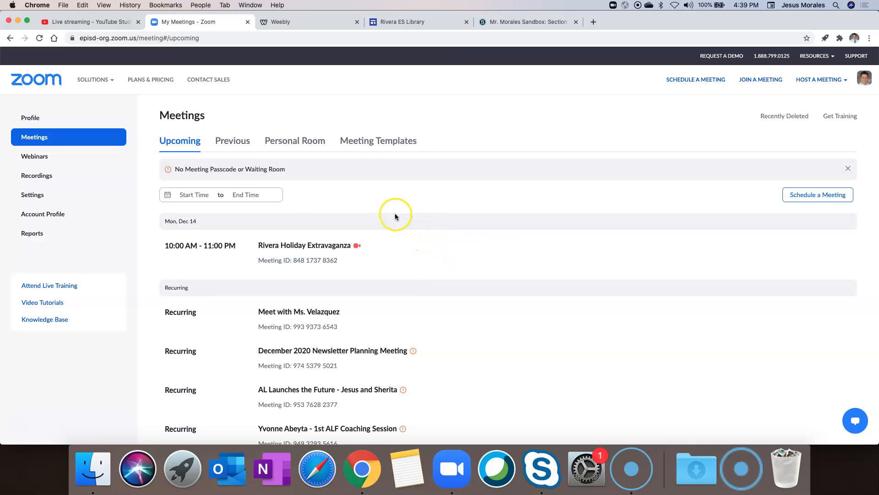
pyautogui.click(37, 196)
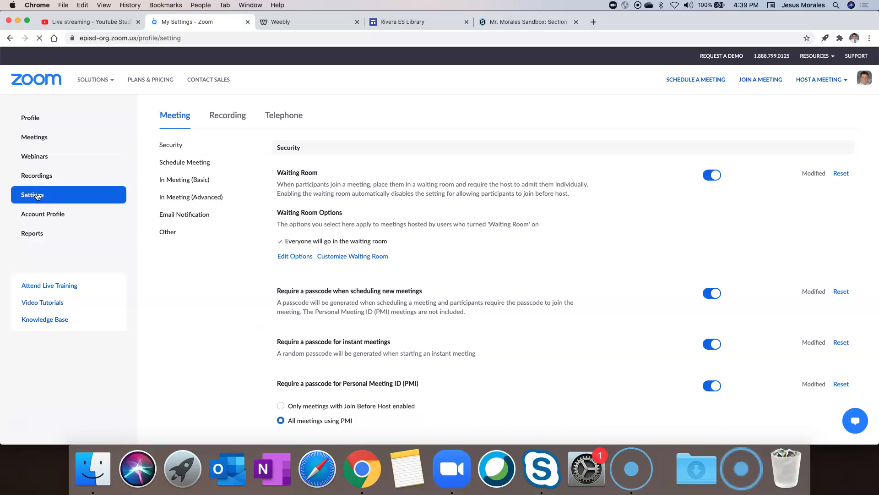
pyautogui.click(242, 340)
pyautogui.click(198, 181)
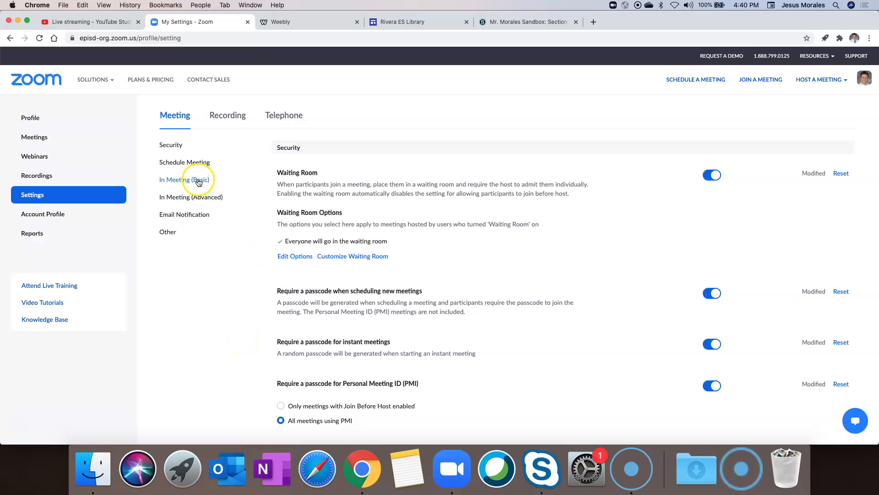
pyautogui.click(311, 226)
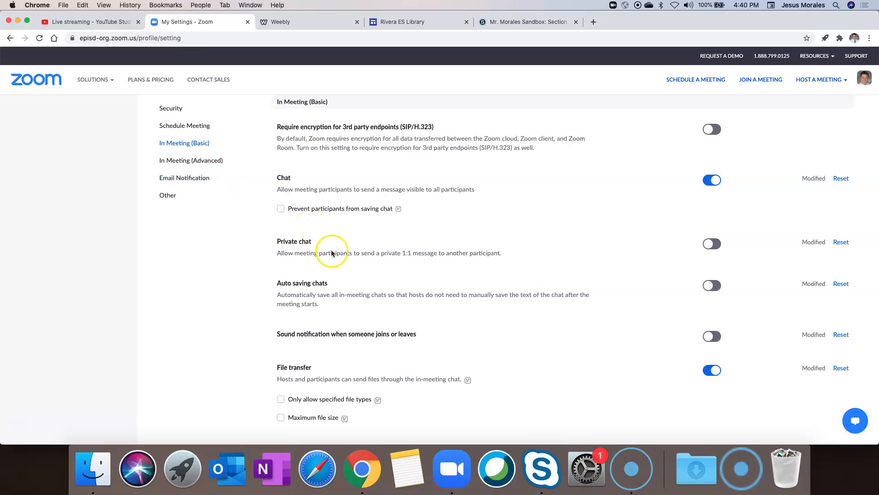
# Step: Toggle Co-host off and back on so co-hosts stay allowed
pyautogui.scroll(-5, 373, 288)
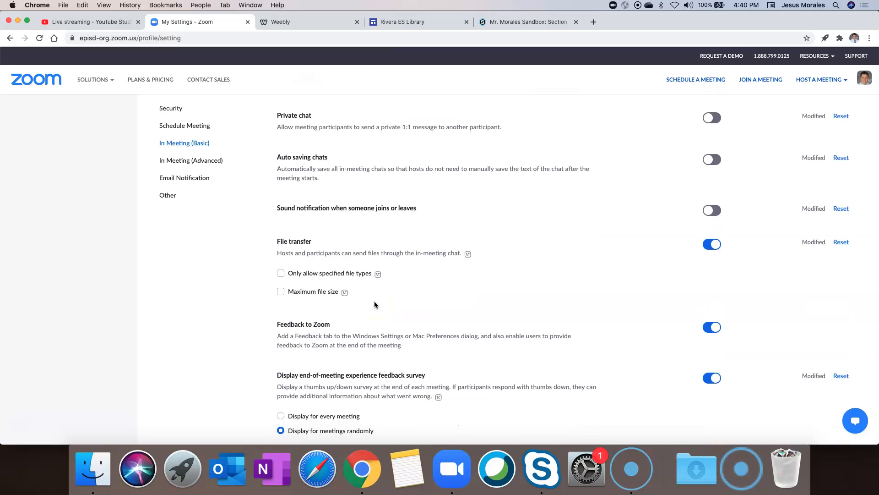
pyautogui.moveTo(864, 79)
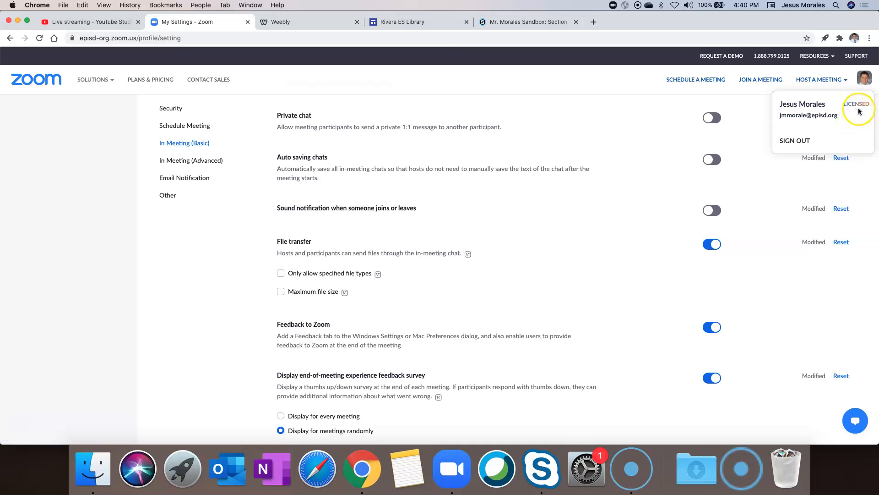
pyautogui.scroll(-6, 506, 353)
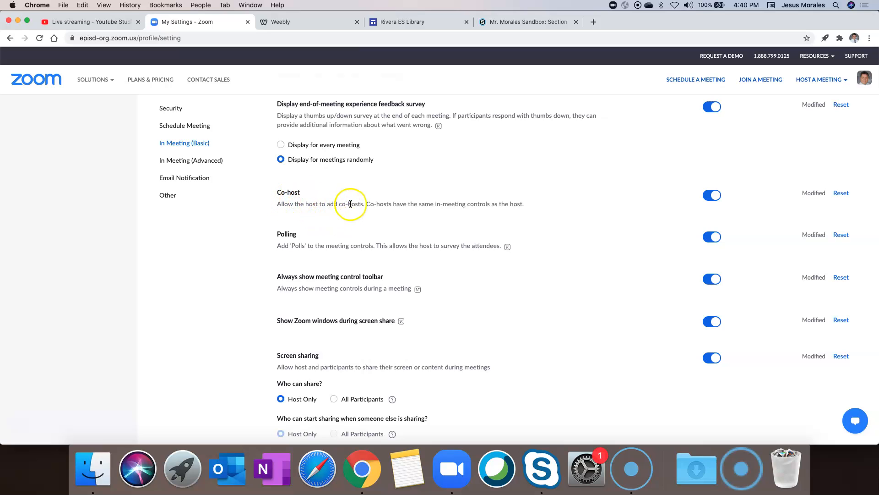
pyautogui.click(712, 196)
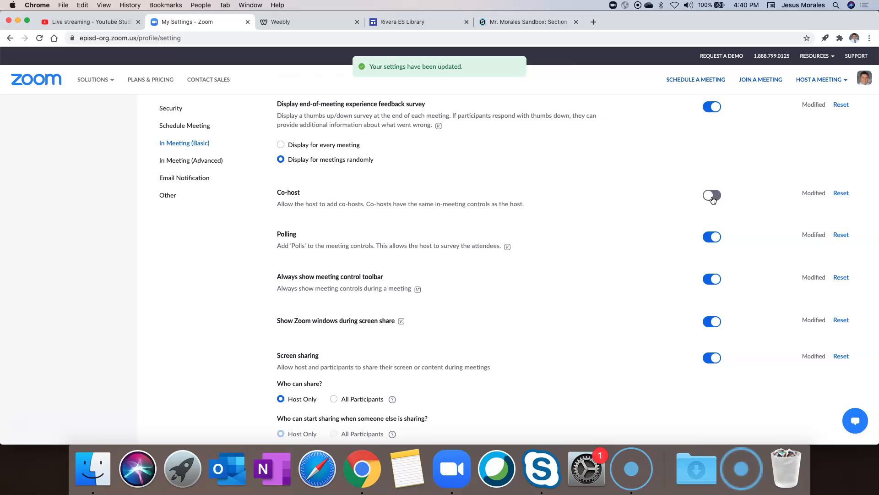
pyautogui.click(713, 197)
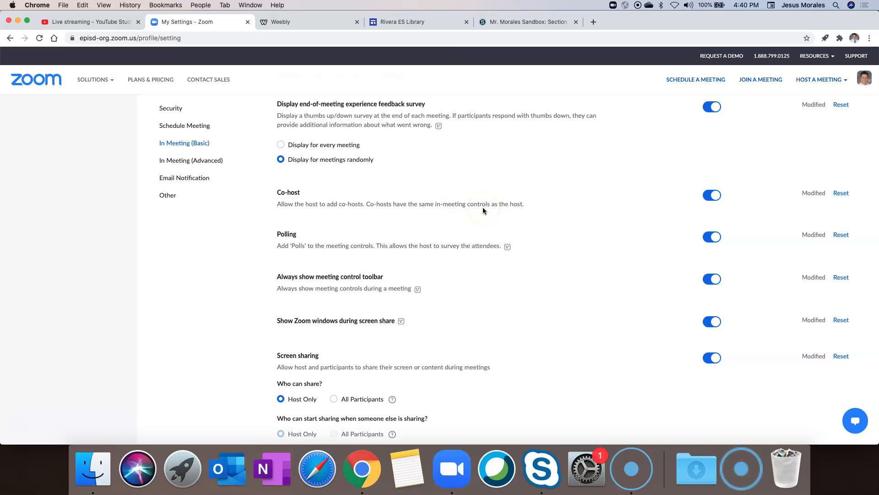
# Step: In In Meeting (Advanced), turn Allow live streaming meetings off and back on
pyautogui.click(192, 161)
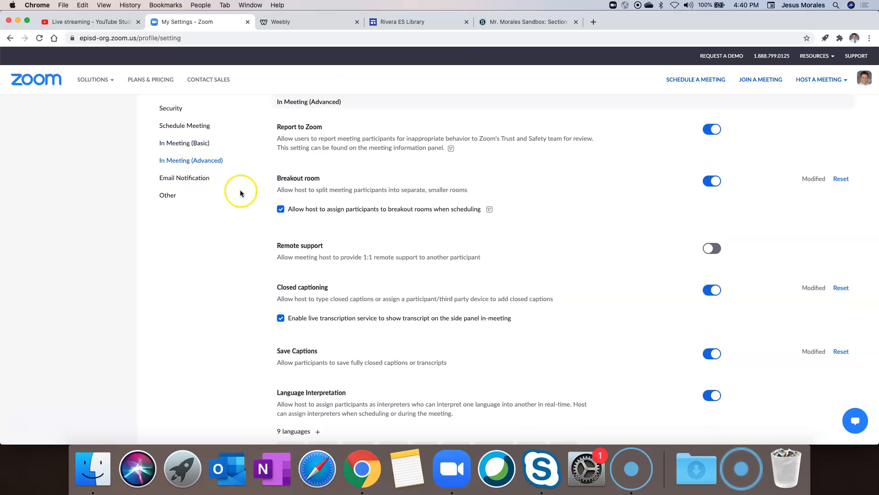
pyautogui.scroll(-12, 334, 307)
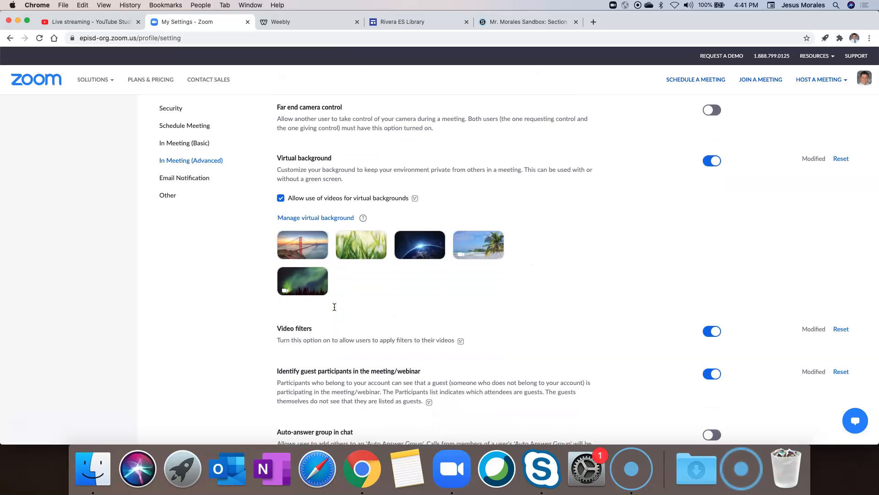
pyautogui.scroll(-8, 334, 307)
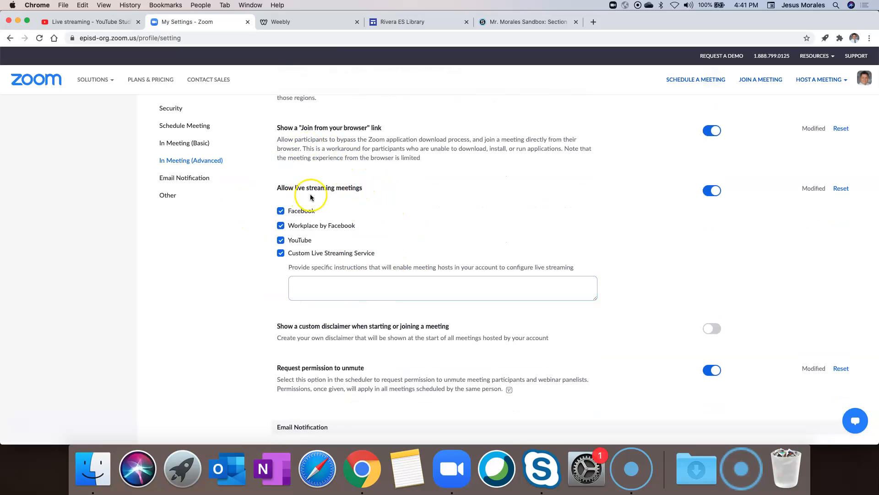
pyautogui.click(713, 190)
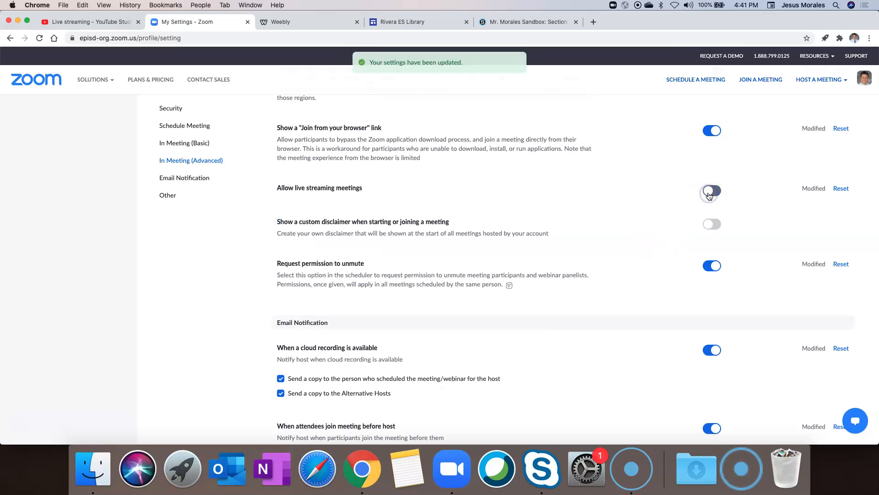
pyautogui.click(717, 192)
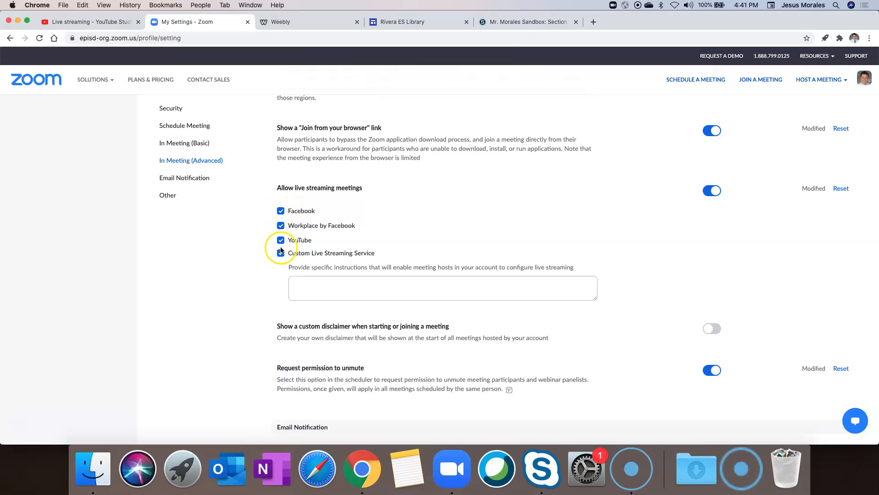
# Step: Check only Facebook, YouTube and Custom Live Streaming Service, leaving Workplace by Facebook unchecked
pyautogui.click(281, 210)
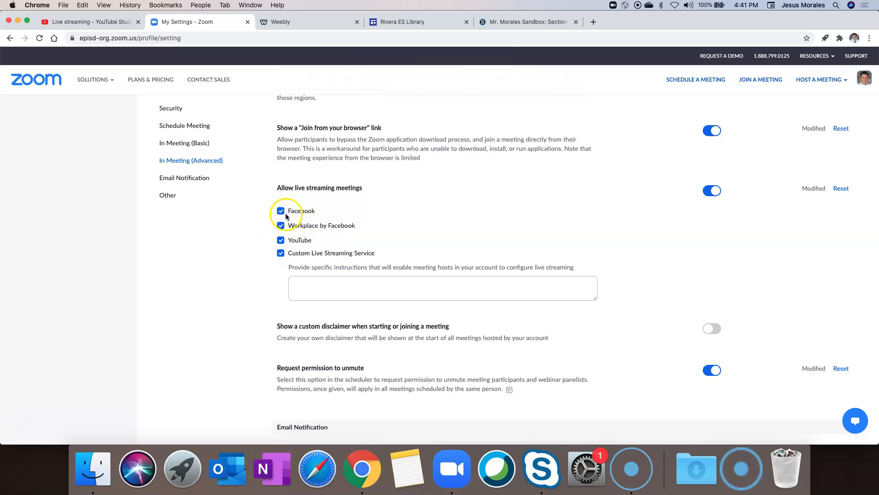
pyautogui.click(280, 225)
pyautogui.click(280, 239)
pyautogui.click(280, 253)
pyautogui.click(281, 210)
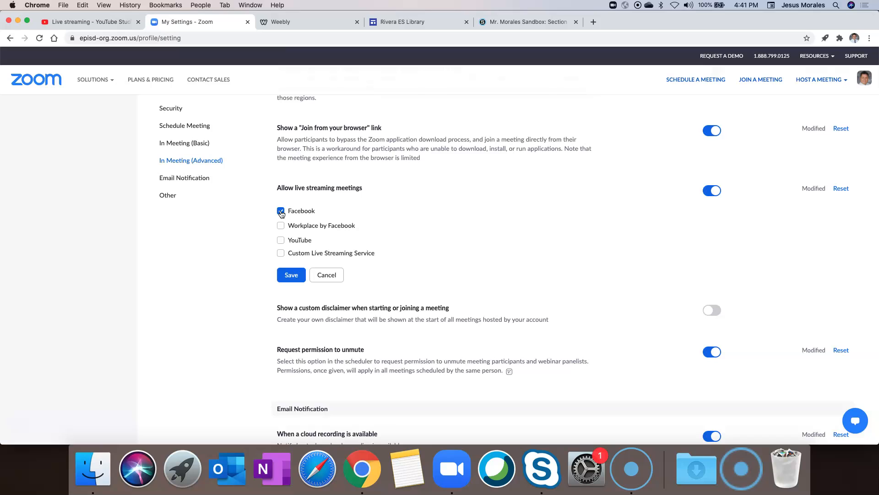
pyautogui.click(279, 241)
pyautogui.click(281, 254)
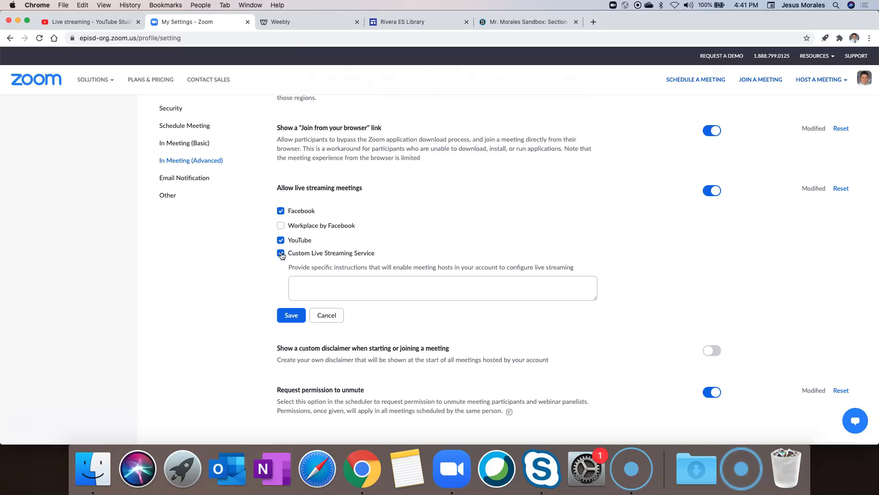
# Step: Review the YouTube stream settings, then edit the custom streaming instructions and save the services
pyautogui.click(109, 21)
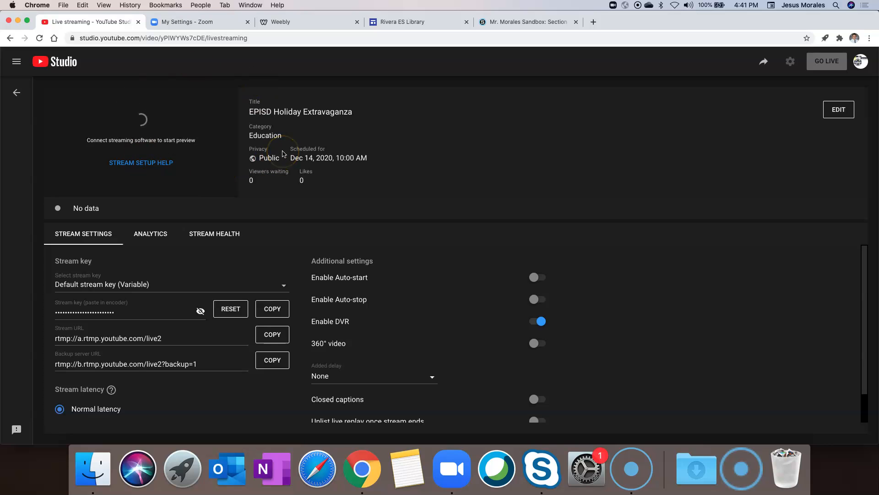
pyautogui.click(218, 24)
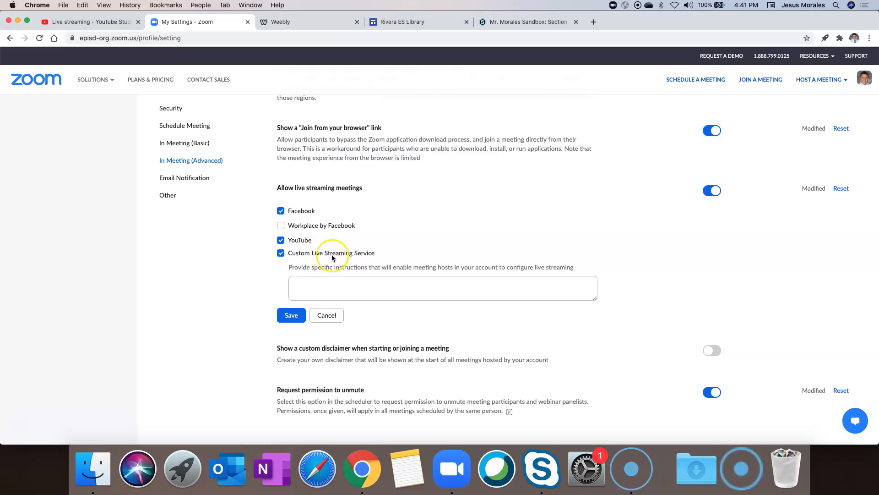
pyautogui.click(339, 287)
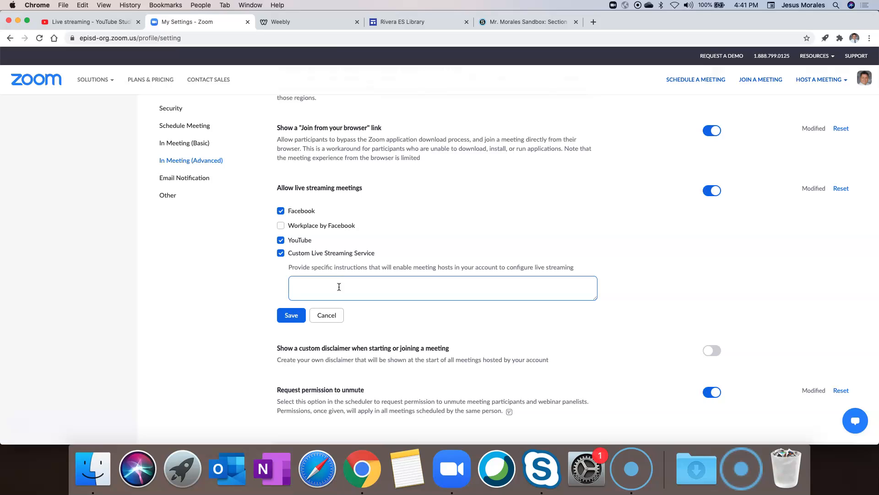
pyautogui.click(334, 284)
pyautogui.click(153, 59)
pyautogui.click(302, 225)
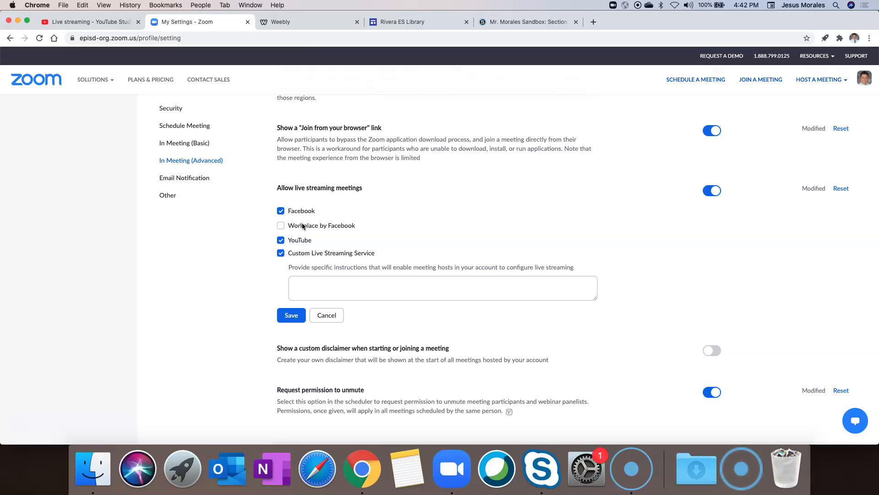
pyautogui.click(338, 284)
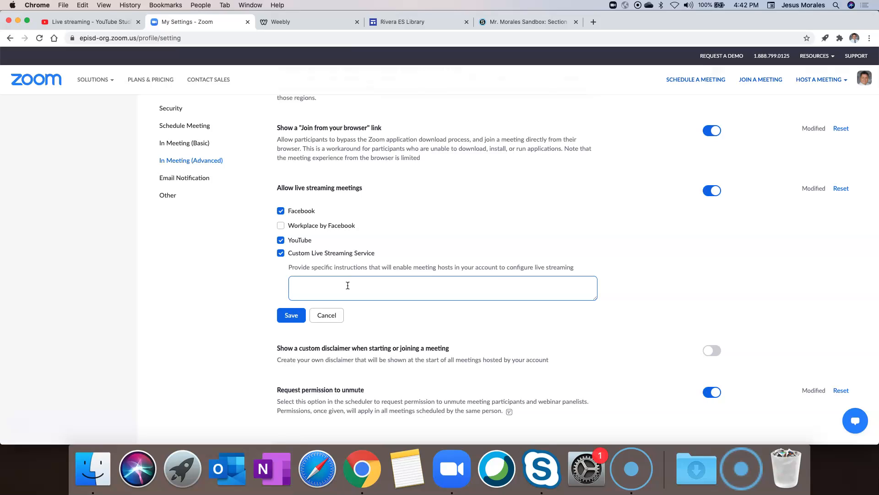
pyautogui.click(356, 285)
pyautogui.click(290, 314)
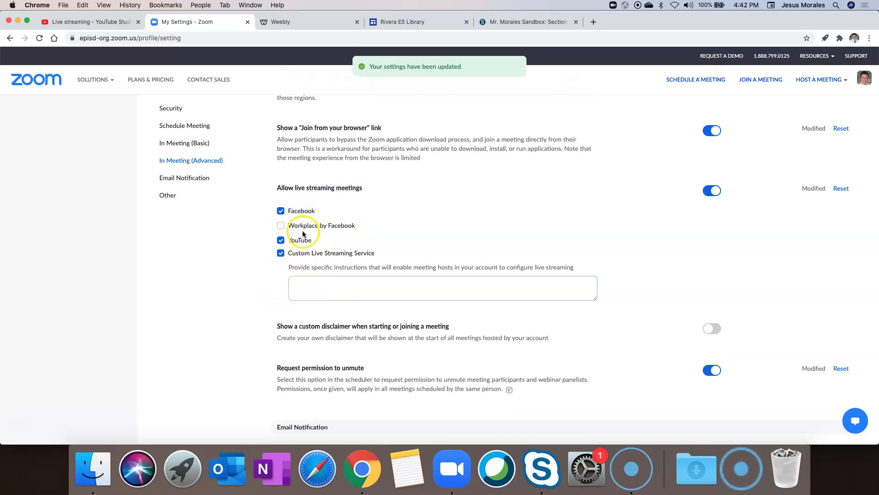
# Step: Re-check Custom Live Streaming Service and go to the upcoming meetings list
pyautogui.click(327, 252)
pyautogui.scroll(3, 196, 185)
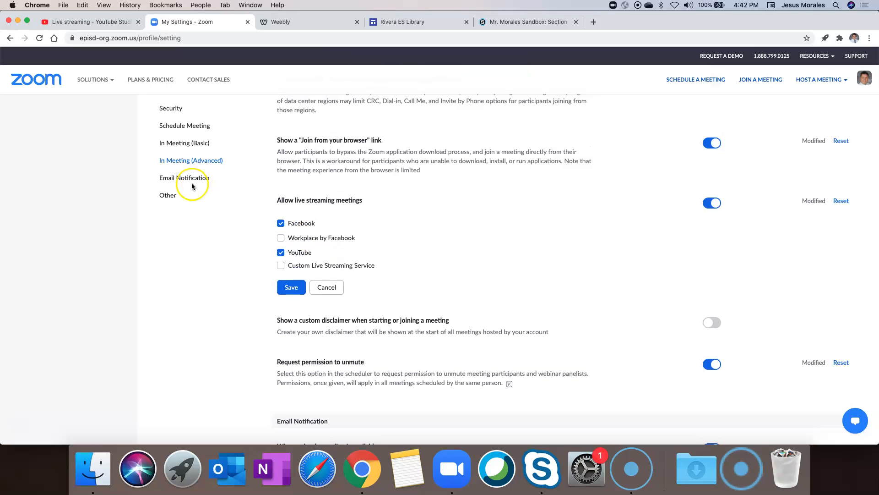
pyautogui.click(281, 298)
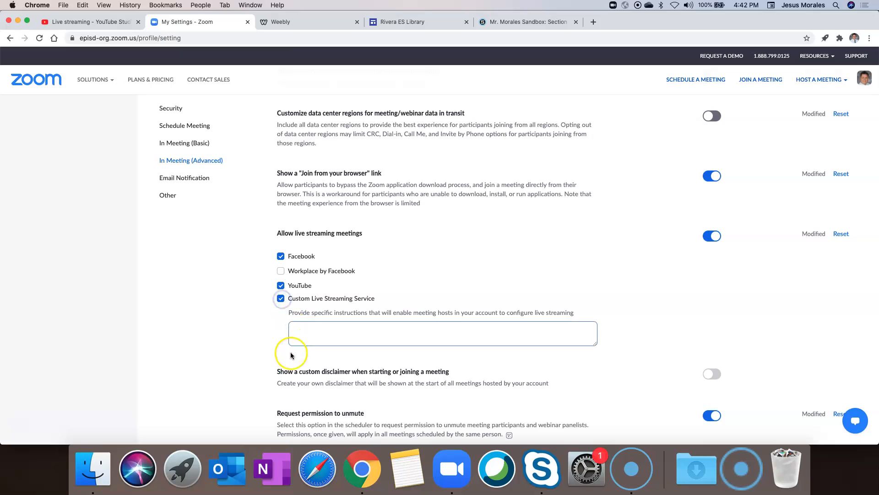
pyautogui.scroll(1, 187, 224)
pyautogui.scroll(15, 187, 223)
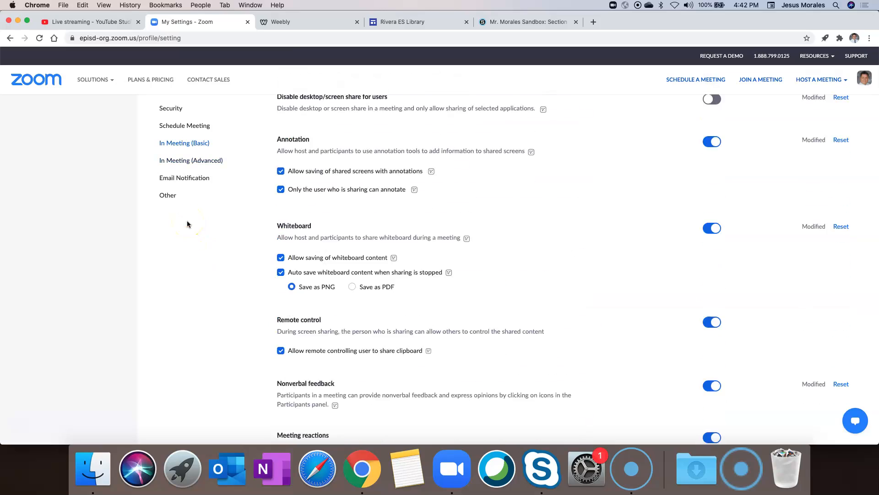
pyautogui.scroll(10, 187, 223)
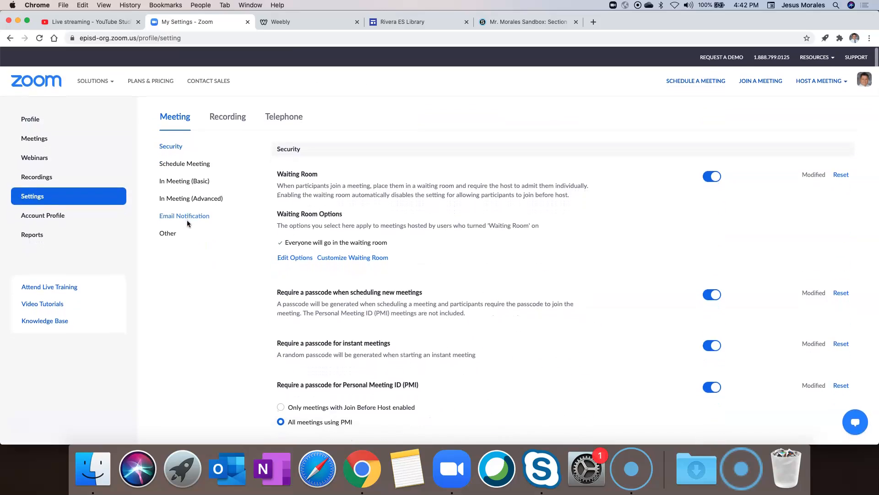
pyautogui.click(33, 137)
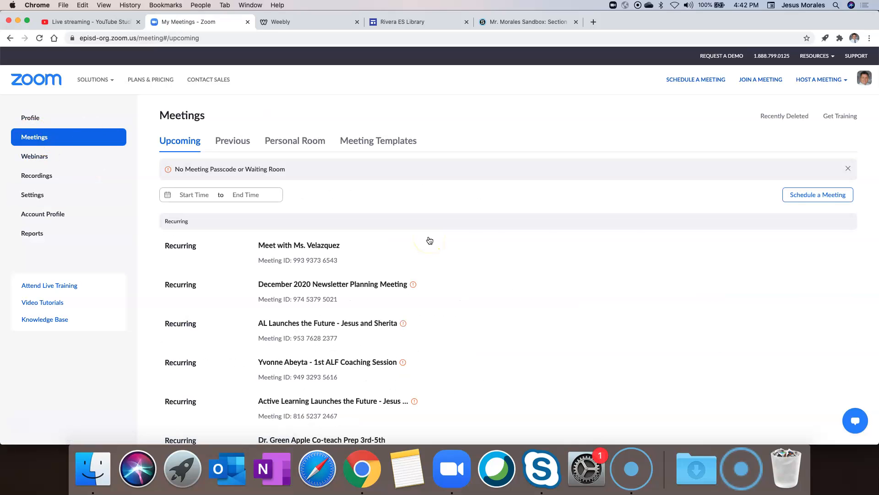
# Step: Schedule a new meeting with topic 'EPISD Holiday Extravaganza', clearing any description text
pyautogui.click(803, 196)
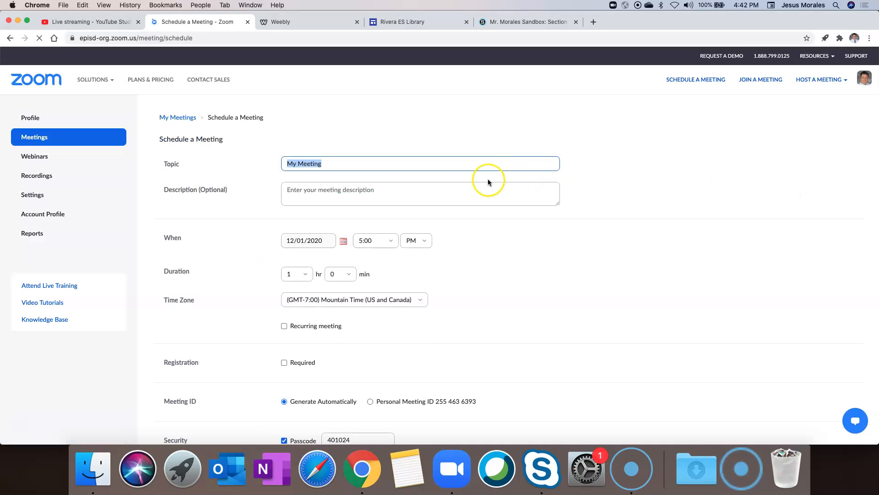
pyautogui.write('kE')
pyautogui.press('BackSpace')
pyautogui.press('BackSpace')
pyautogui.write('EPISD Holiday Extravaganza')
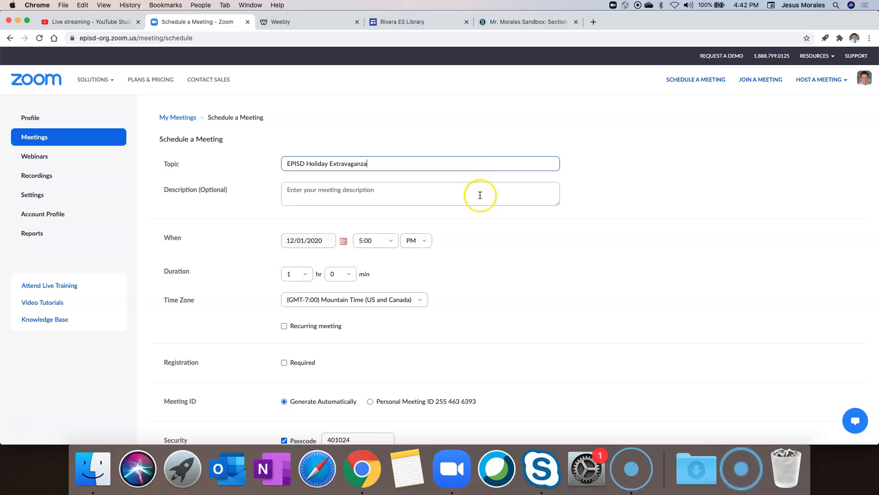
pyautogui.click(384, 190)
pyautogui.write('joi')
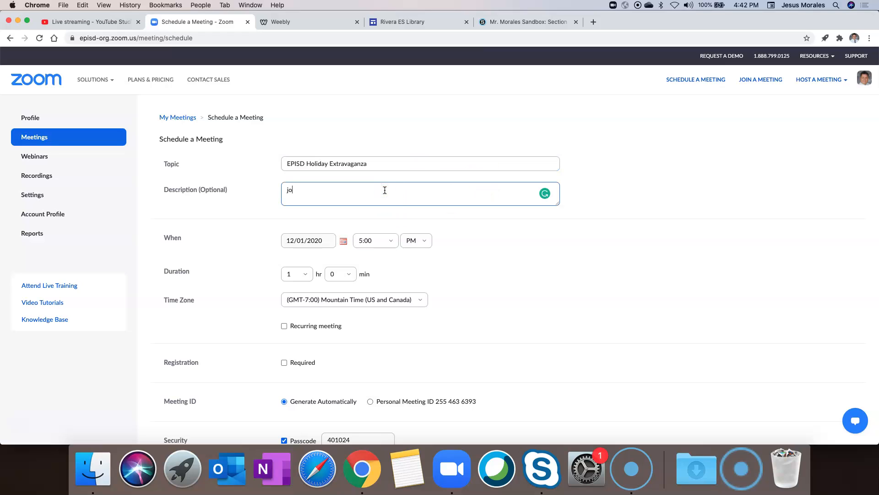
pyautogui.press('BackSpace')
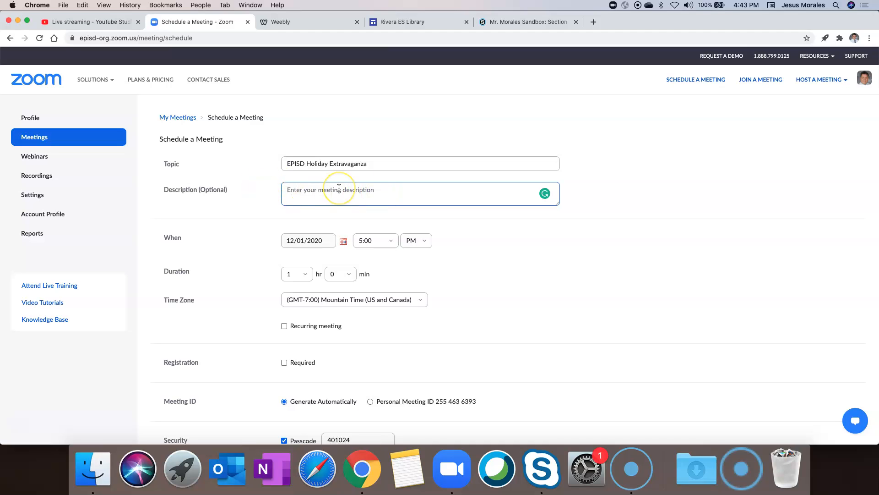
# Step: Set the meeting date to 12/14/2020 and the start time to 10:00 AM
pyautogui.scroll(-2, 255, 224)
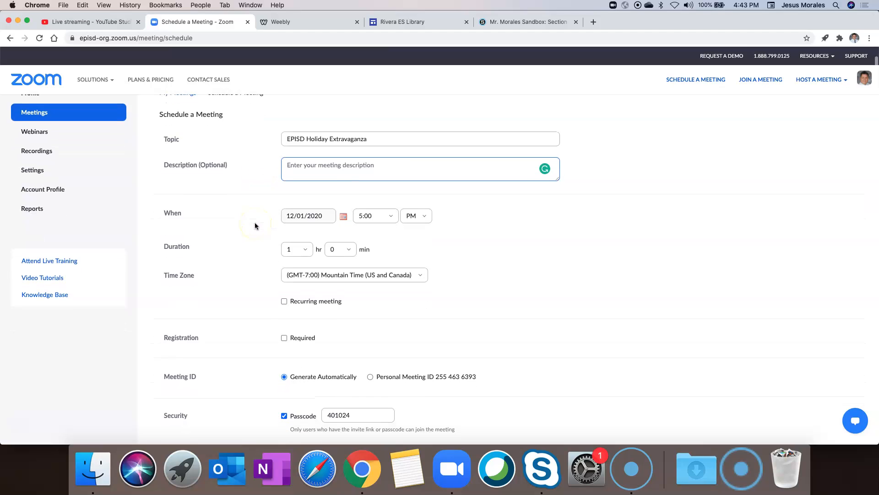
pyautogui.click(343, 201)
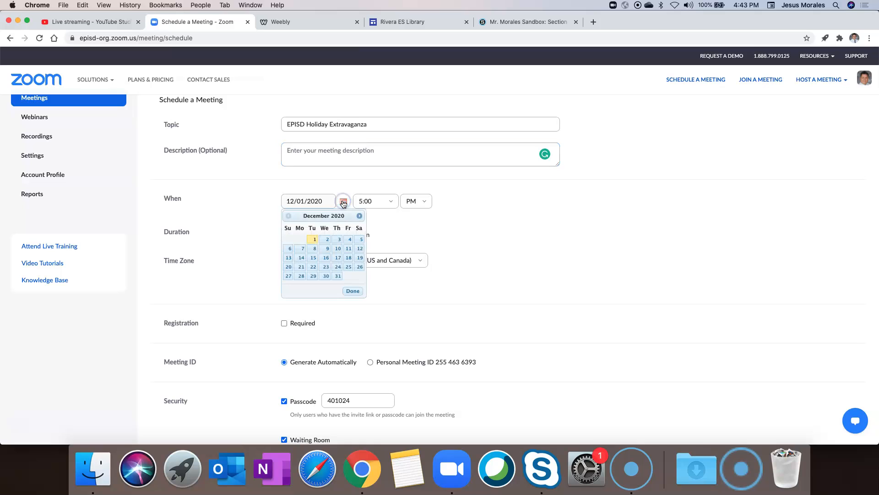
pyautogui.click(301, 258)
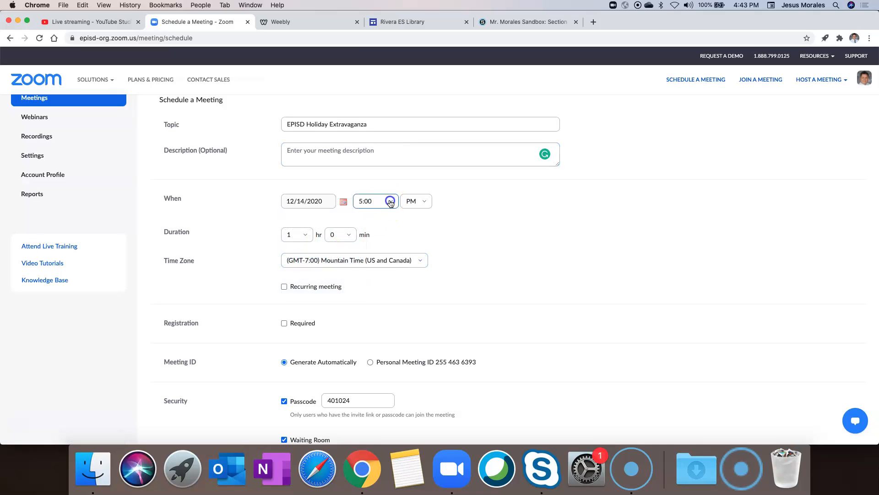
pyautogui.click(390, 202)
pyautogui.scroll(5, 376, 252)
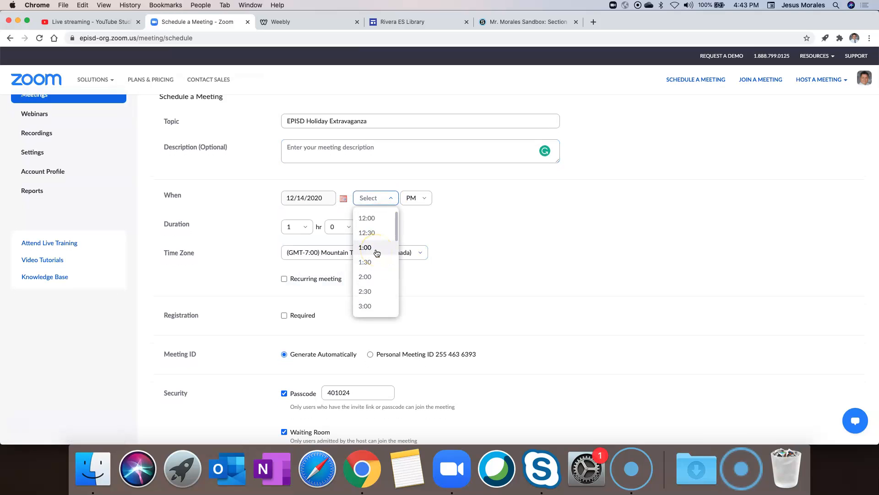
pyautogui.scroll(-2, 375, 239)
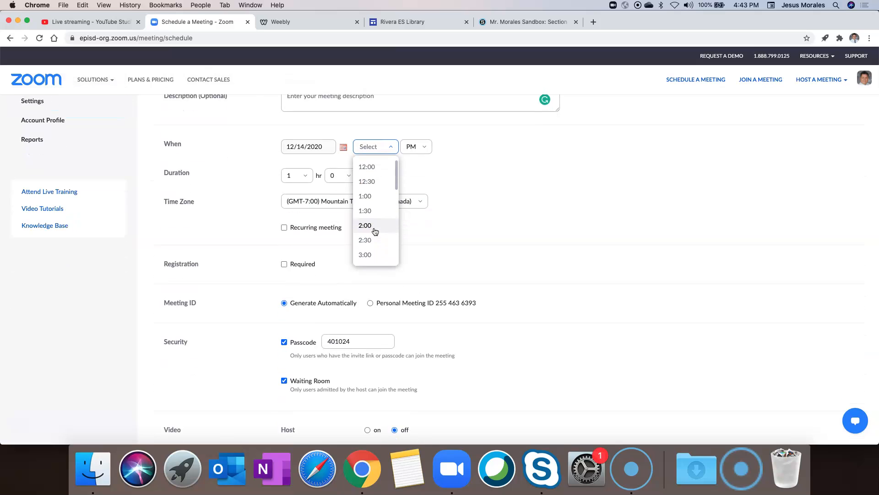
pyautogui.scroll(-10, 374, 231)
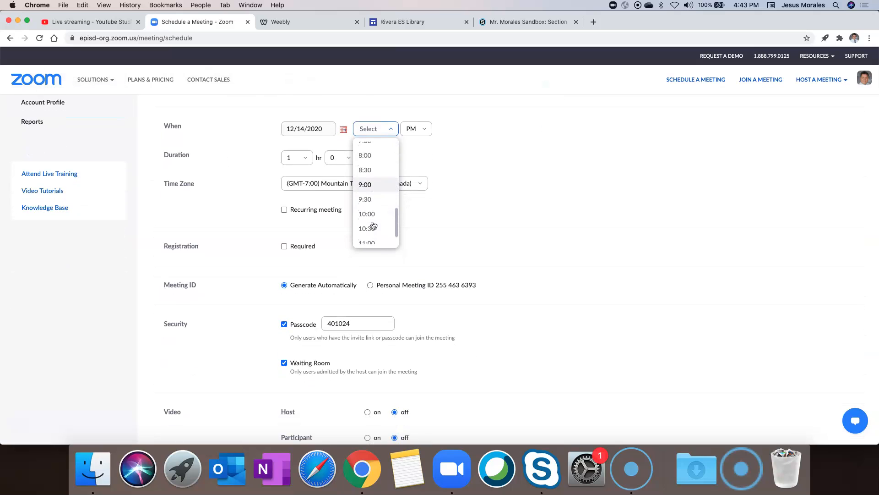
pyautogui.click(369, 203)
pyautogui.click(421, 128)
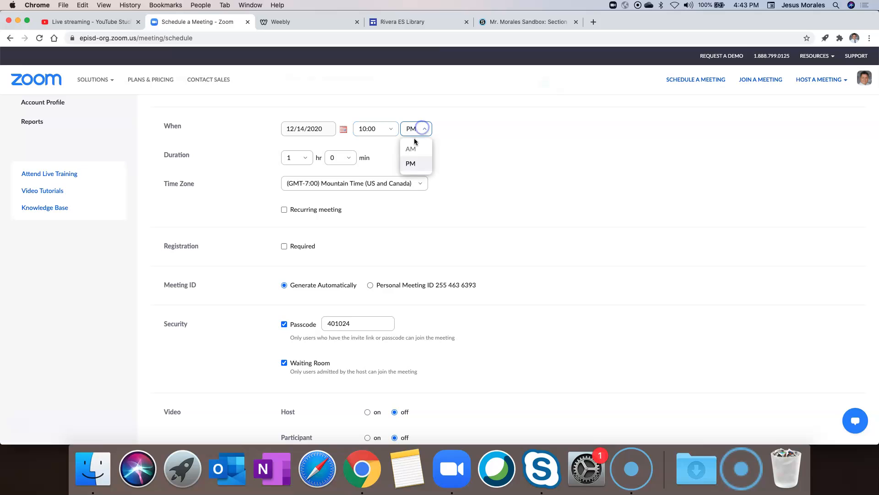
pyautogui.click(410, 148)
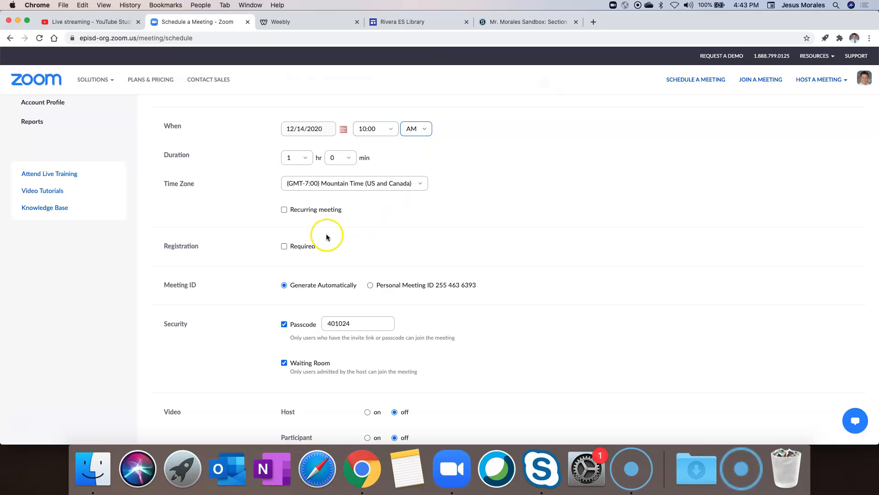
pyautogui.scroll(-3, 352, 229)
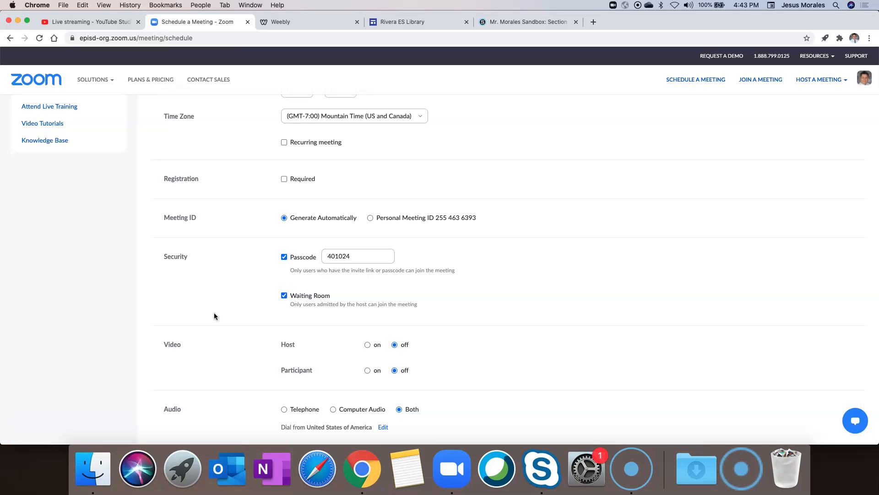
# Step: Turn off Mute participants upon entry for the scheduled meeting
pyautogui.scroll(-5, 214, 313)
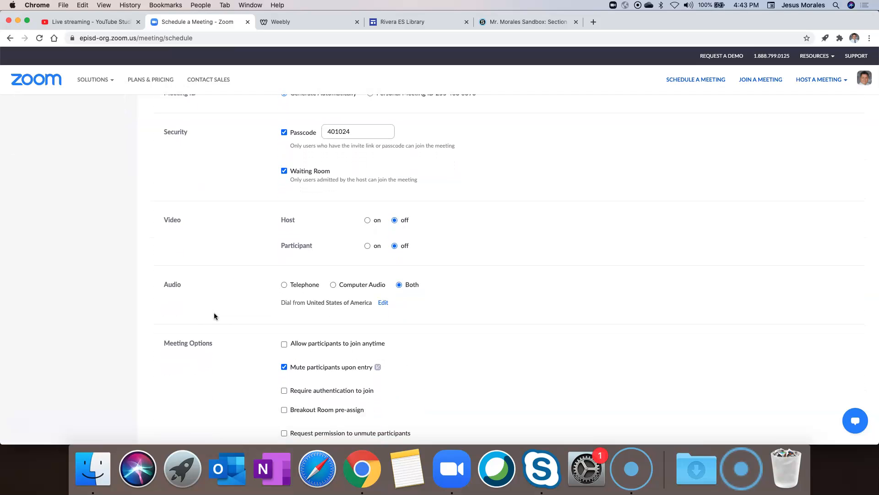
pyautogui.scroll(-3, 264, 367)
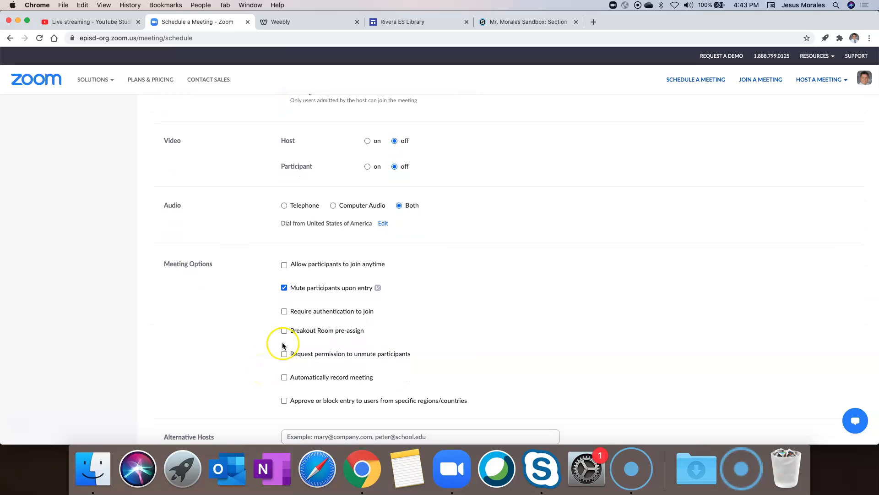
pyautogui.click(284, 289)
# Step: Add three colleagues' e-mail addresses as alternative hosts and save the meeting
pyautogui.scroll(-3, 250, 302)
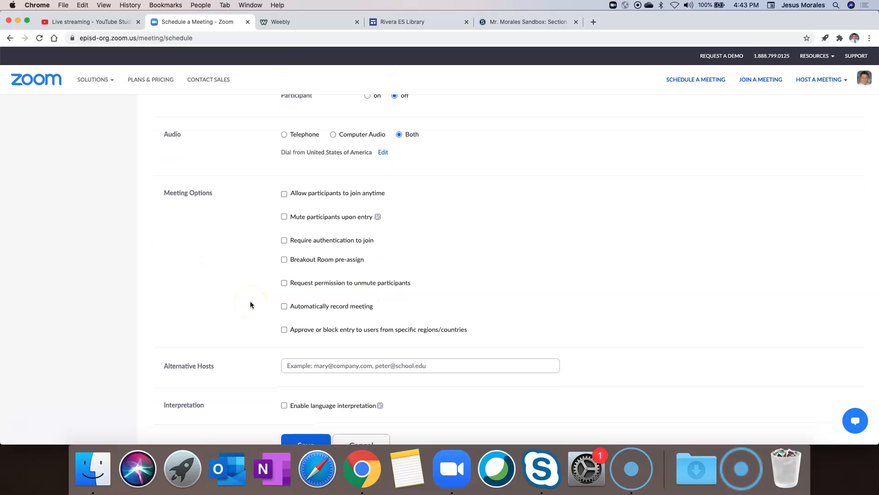
pyautogui.scroll(-4, 250, 303)
pyautogui.click(302, 278)
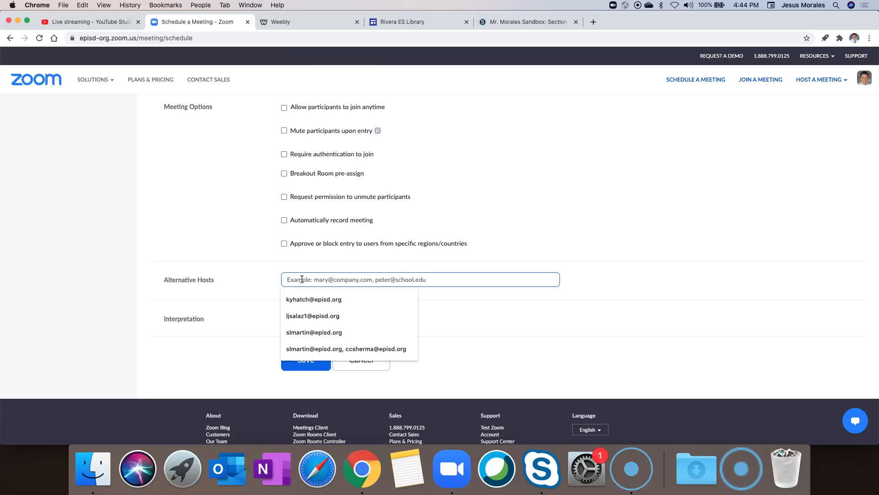
pyautogui.click(303, 315)
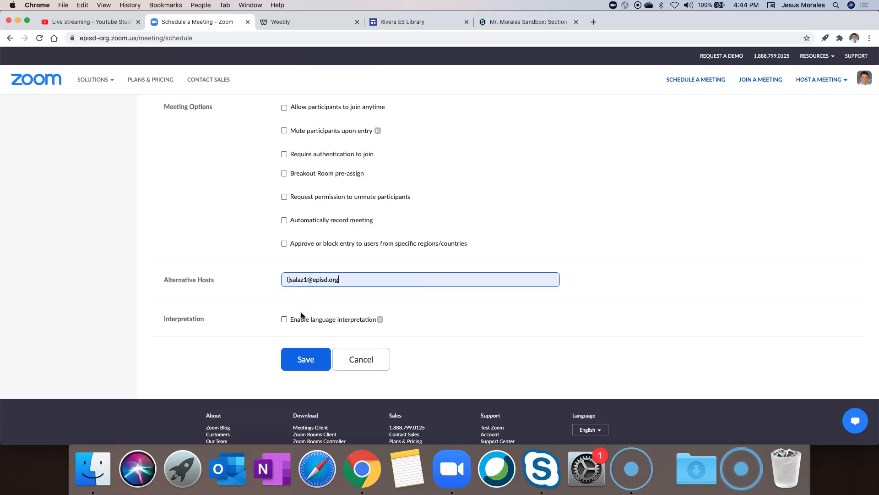
pyautogui.write(', sher')
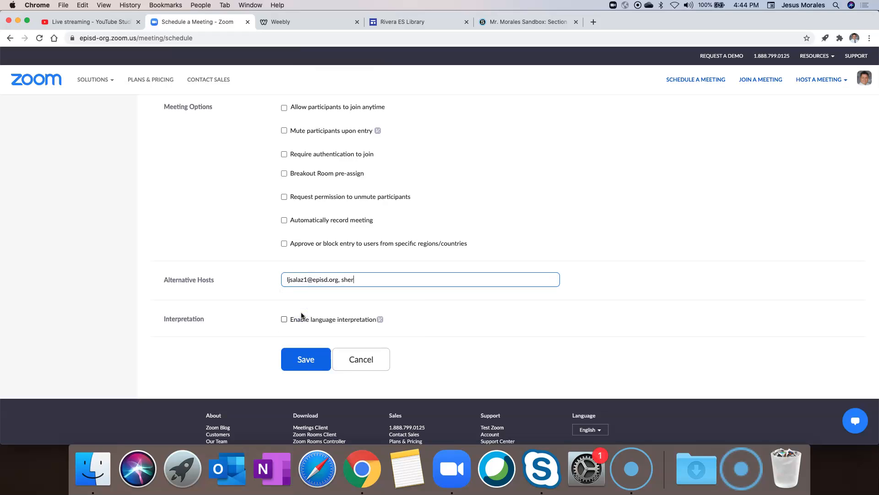
pyautogui.press('BackSpace')
pyautogui.press('BackSpace')
pyautogui.press('BackSpace')
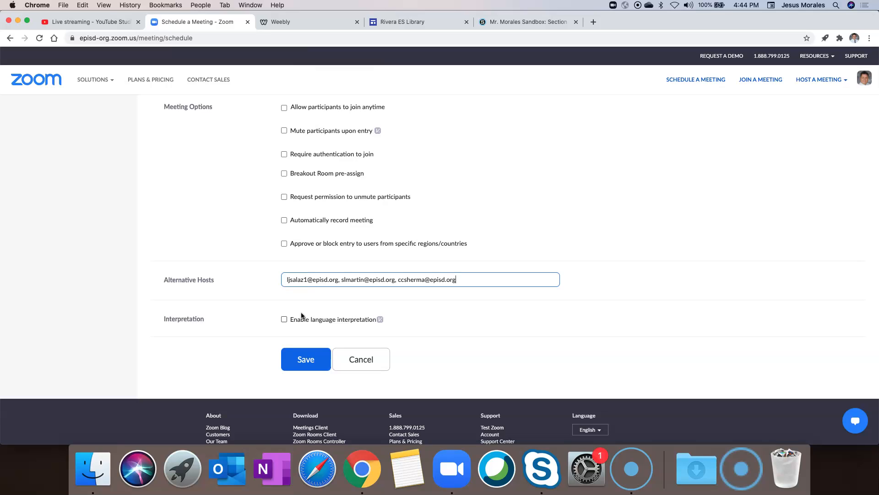
pyautogui.click(295, 361)
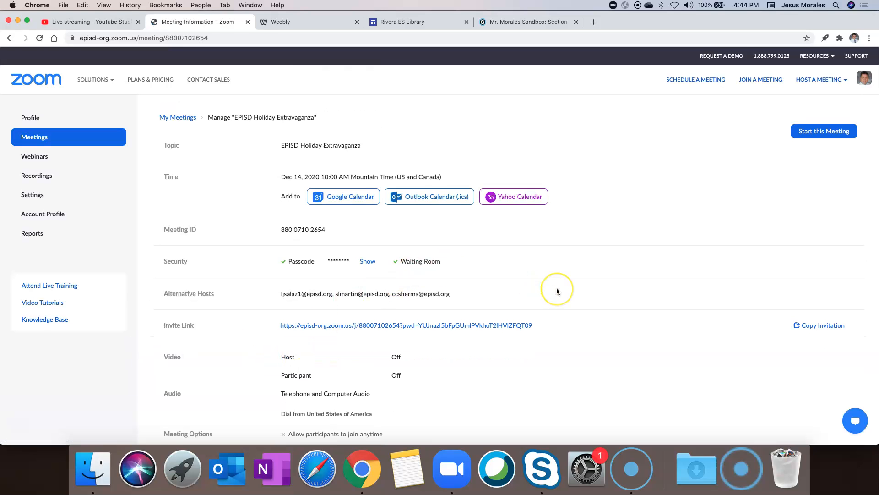
# Step: Review the Live Streaming options on the EPISD Holiday Extravaganza meeting page
pyautogui.scroll(-4, 557, 288)
pyautogui.scroll(-3, 557, 288)
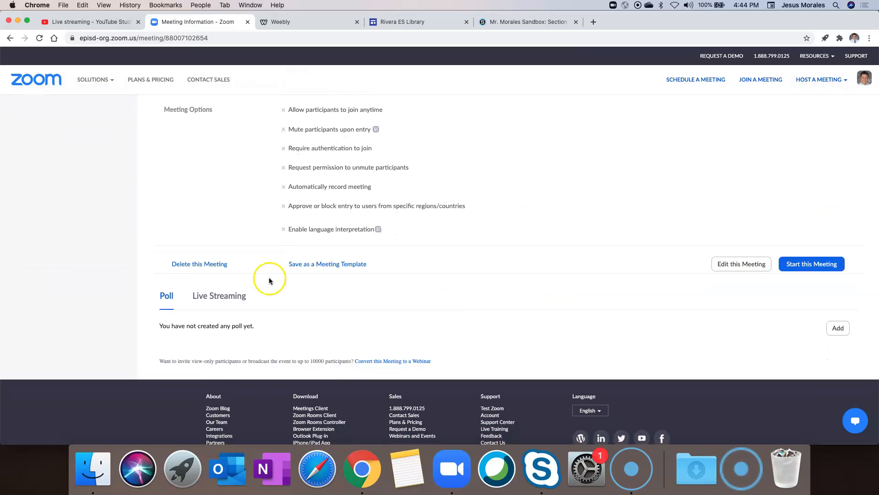
pyautogui.click(218, 296)
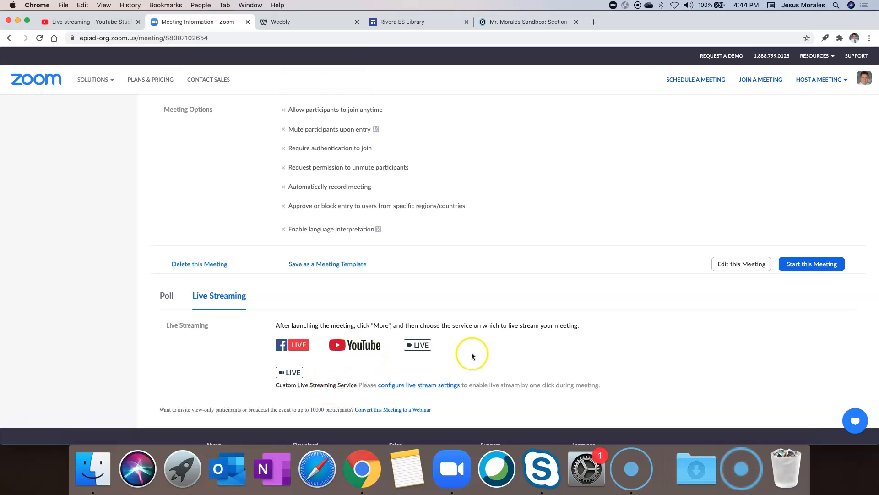
pyautogui.scroll(10, 509, 355)
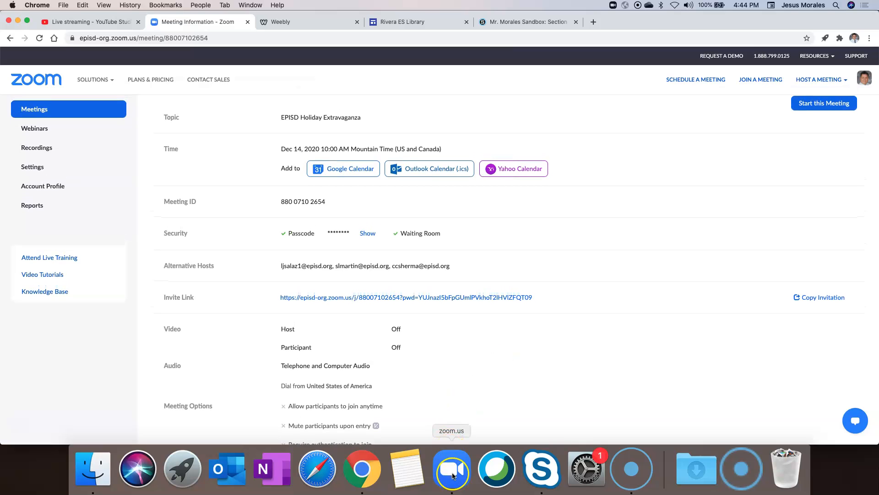
pyautogui.scroll(2, 595, 357)
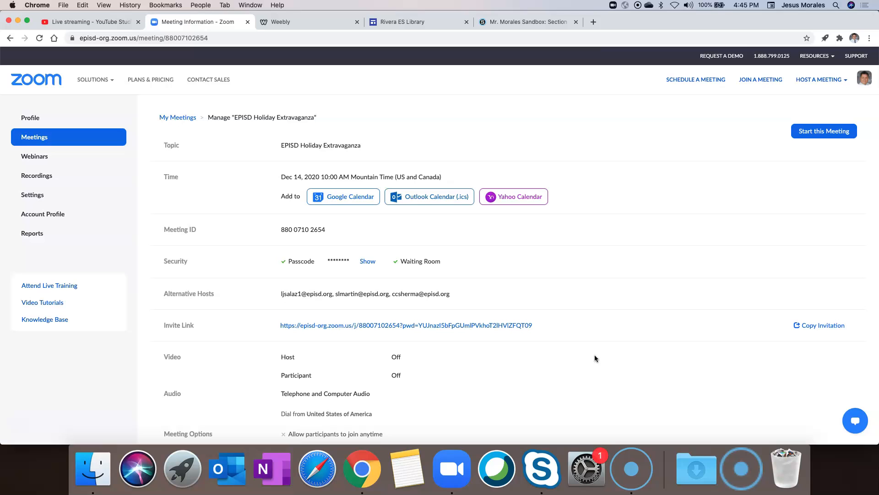
# Step: Launch the meeting and choose Live on Custom Live Streaming Service from More
pyautogui.click(815, 133)
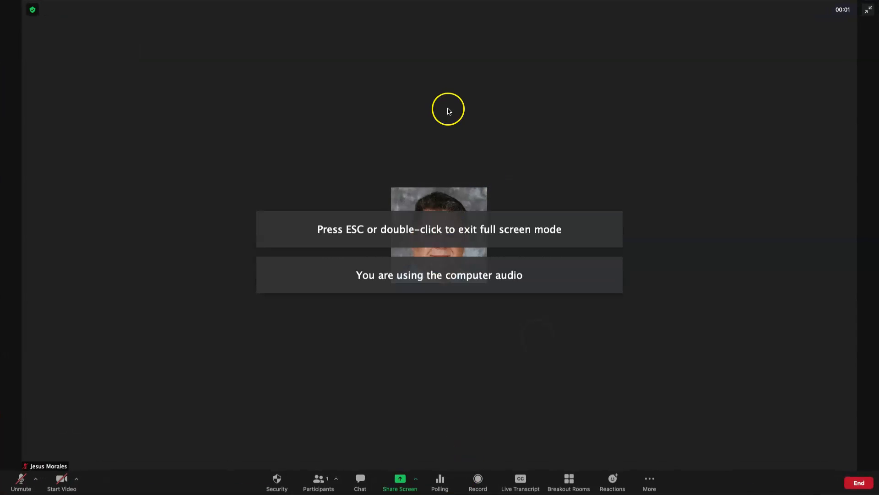
pyautogui.doubleClick(448, 111)
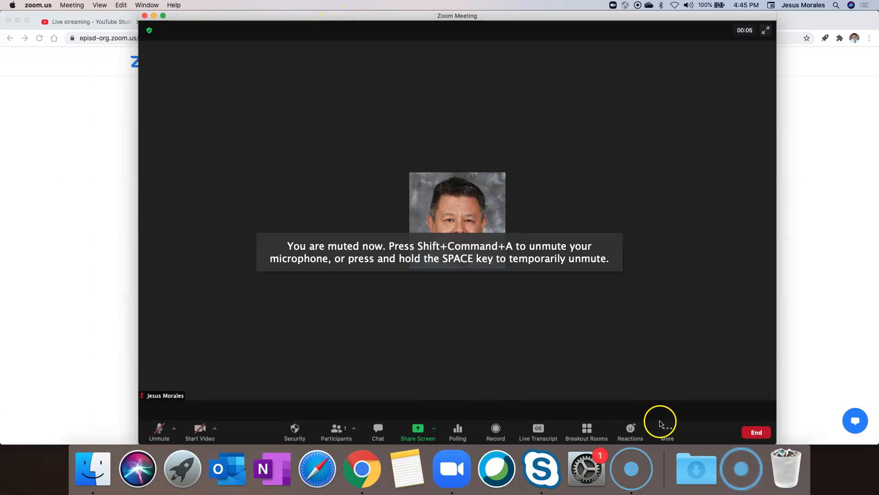
pyautogui.click(666, 429)
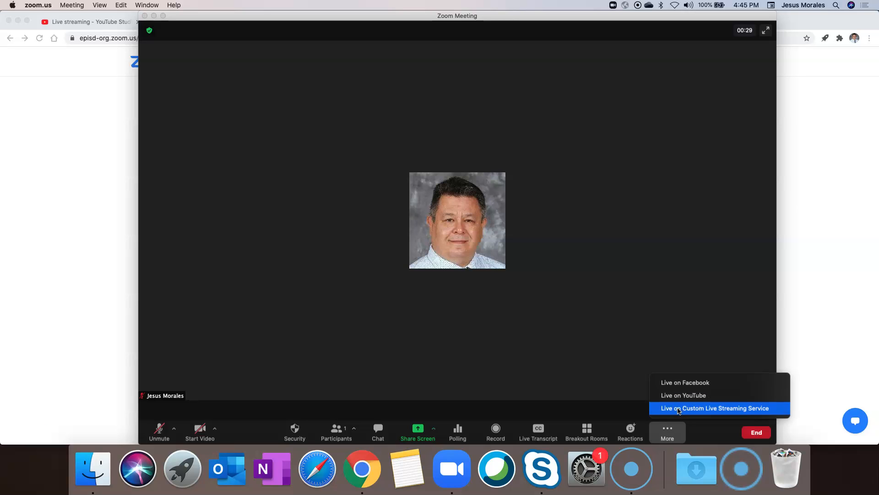
pyautogui.click(679, 409)
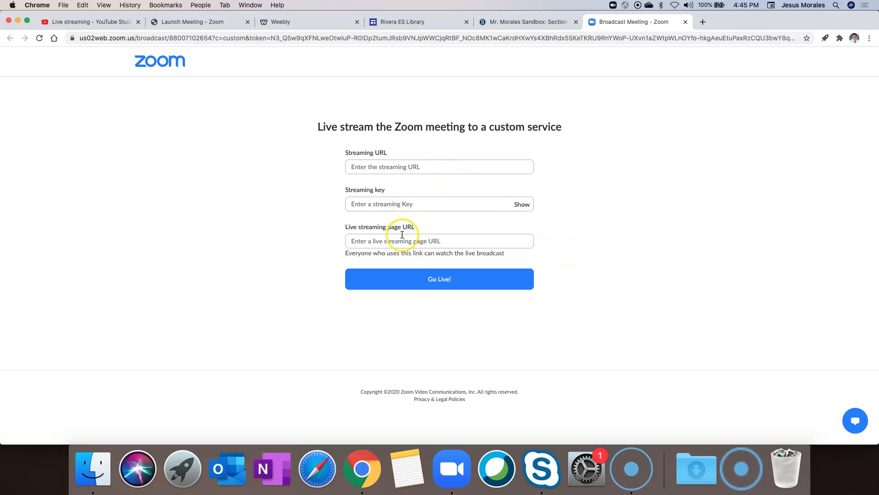
# Step: Open the EPISD Holiday Extravaganza stream from YouTube Studio's Manage list to see its stream URL and key
pyautogui.click(94, 23)
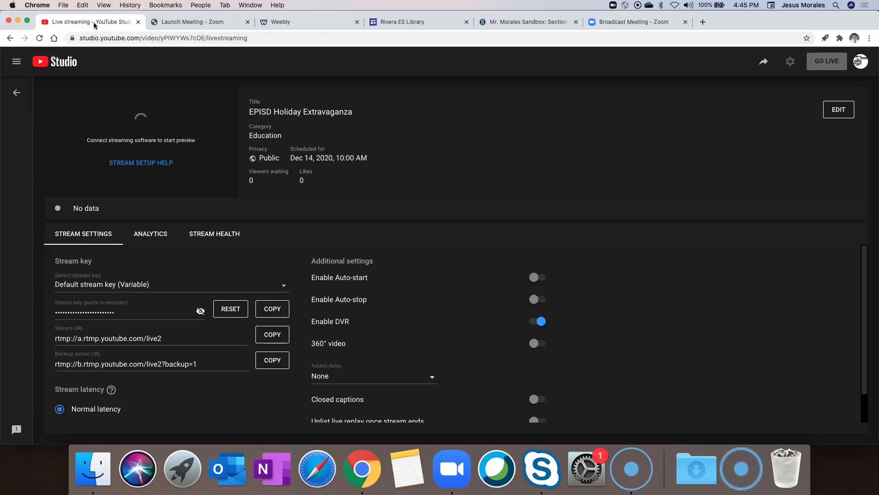
pyautogui.click(18, 93)
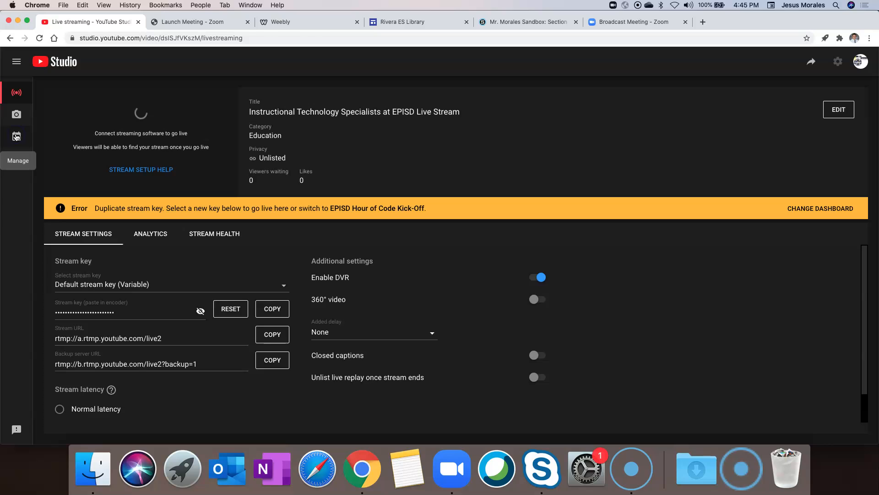
pyautogui.click(16, 137)
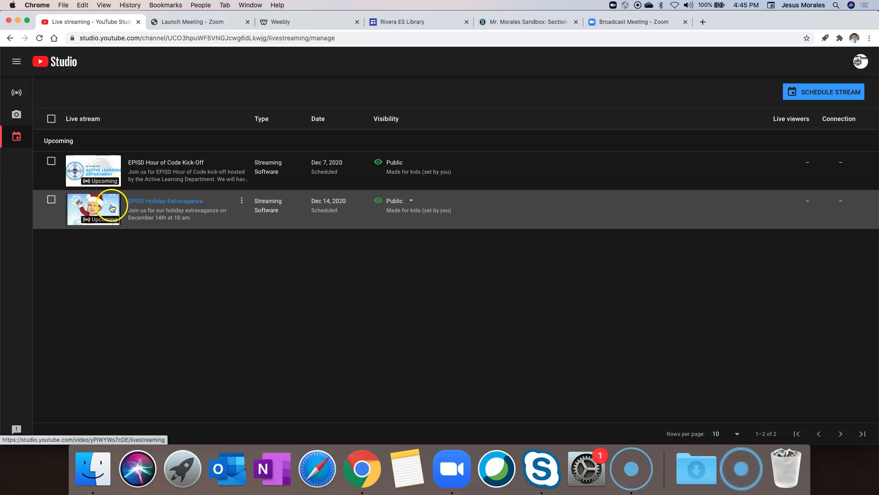
pyautogui.click(145, 200)
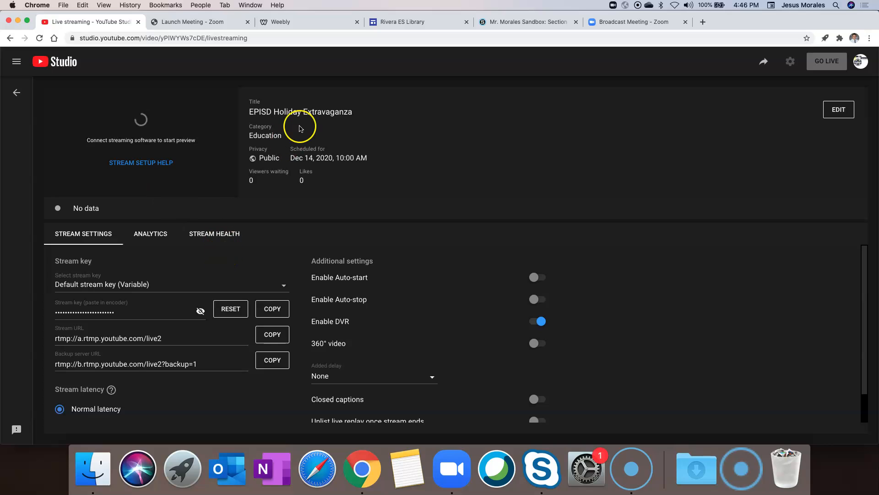
pyautogui.click(631, 22)
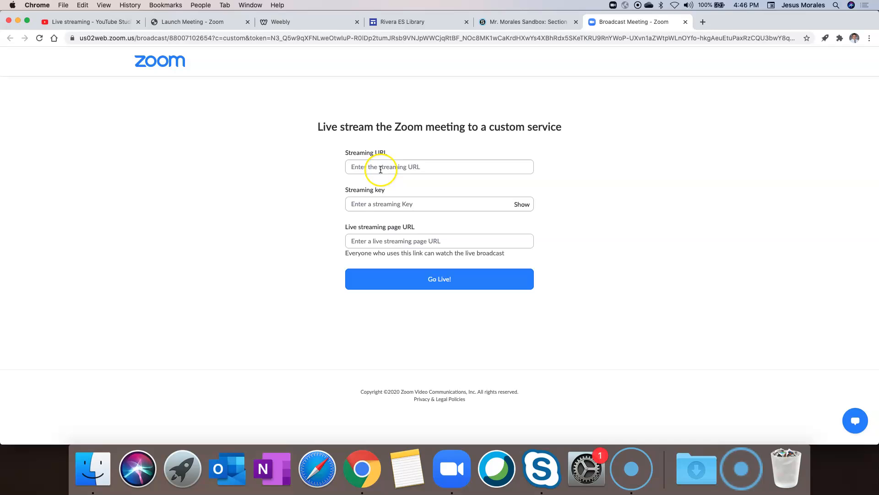
pyautogui.click(117, 25)
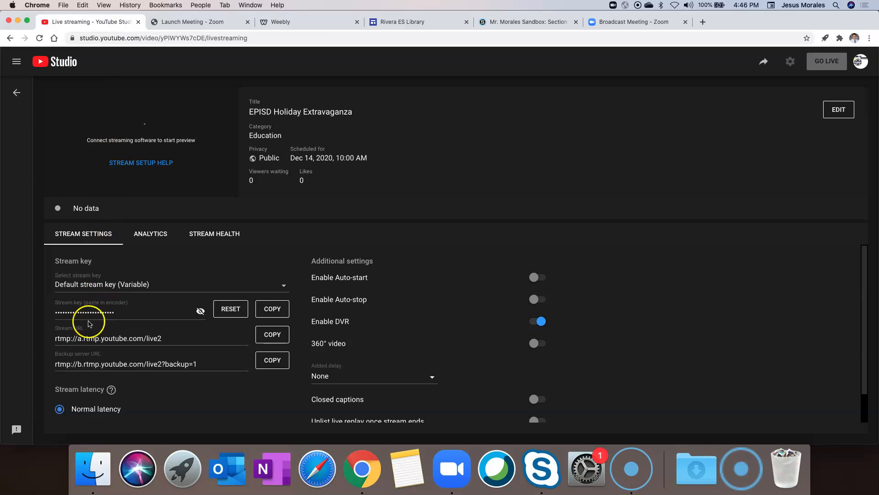
# Step: Paste YouTube's stream URL rtmp://a.rtmp.youtube.com/live2 into Zoom's Streaming URL field
pyautogui.click(265, 340)
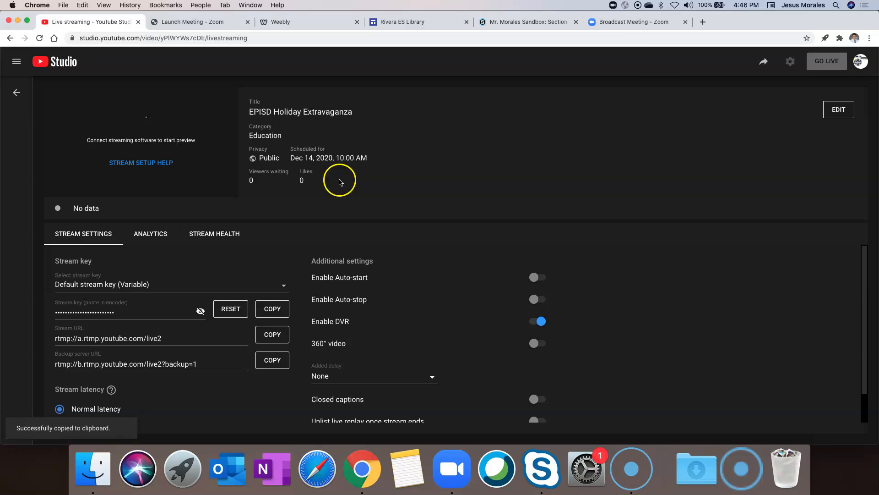
pyautogui.click(642, 22)
pyautogui.click(430, 172)
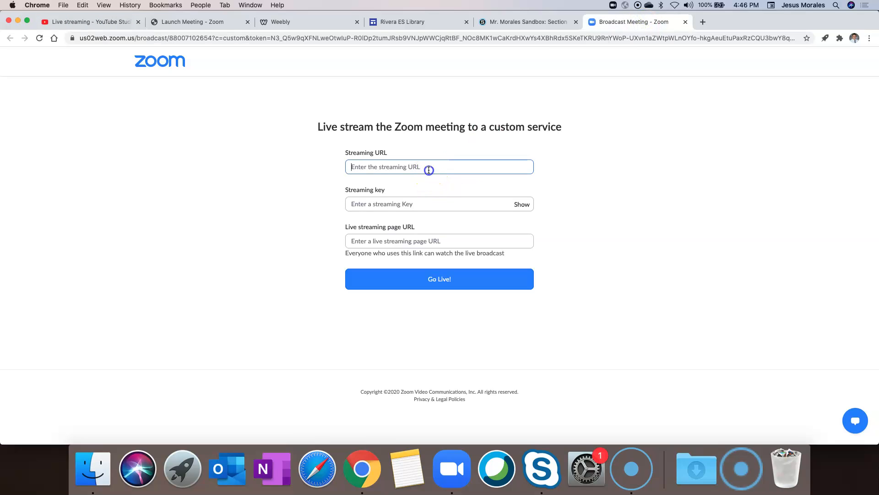
pyautogui.press('super+v')
pyautogui.click(412, 204)
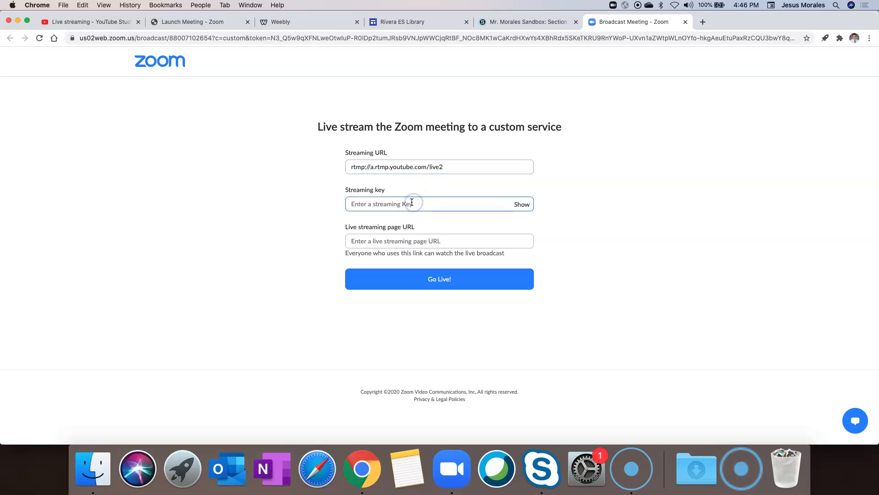
# Step: Copy the event's stream key from YouTube into Zoom's Streaming key field
pyautogui.click(104, 22)
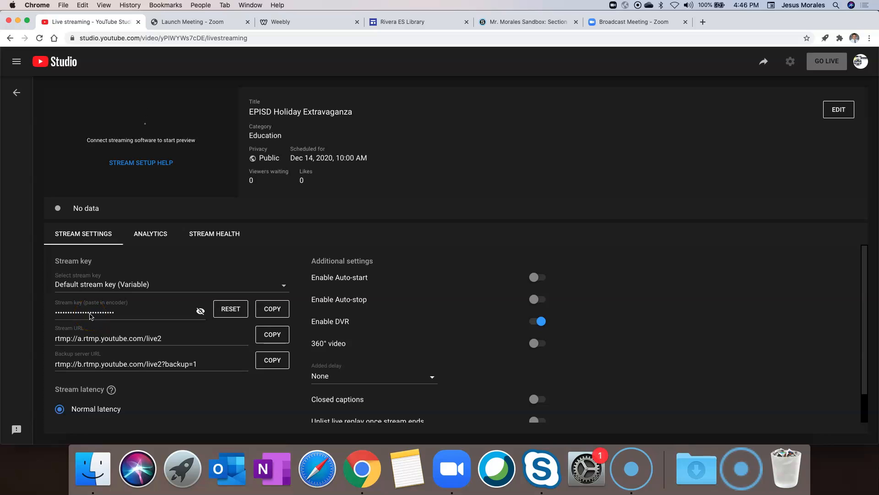
pyautogui.click(277, 309)
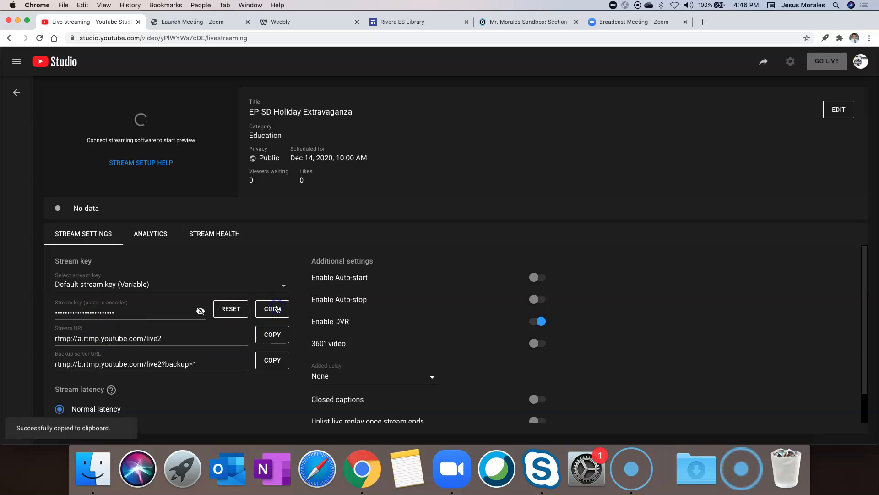
pyautogui.click(609, 22)
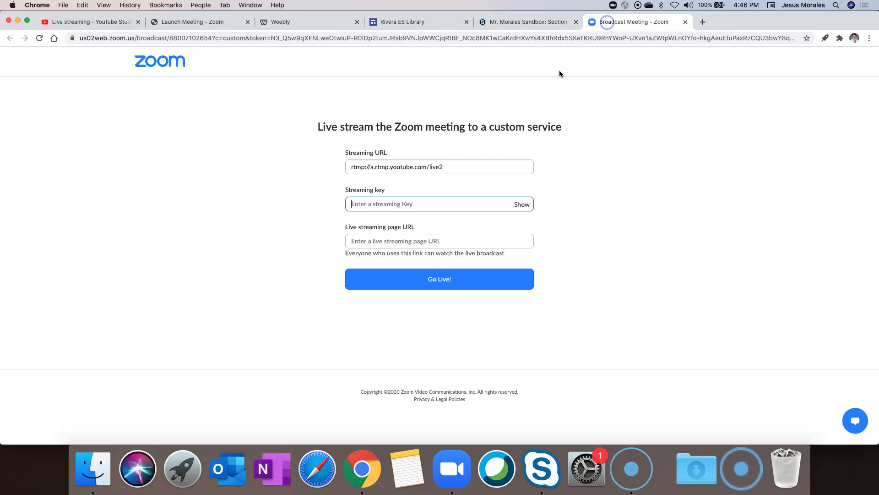
pyautogui.click(399, 205)
pyautogui.press('super+v')
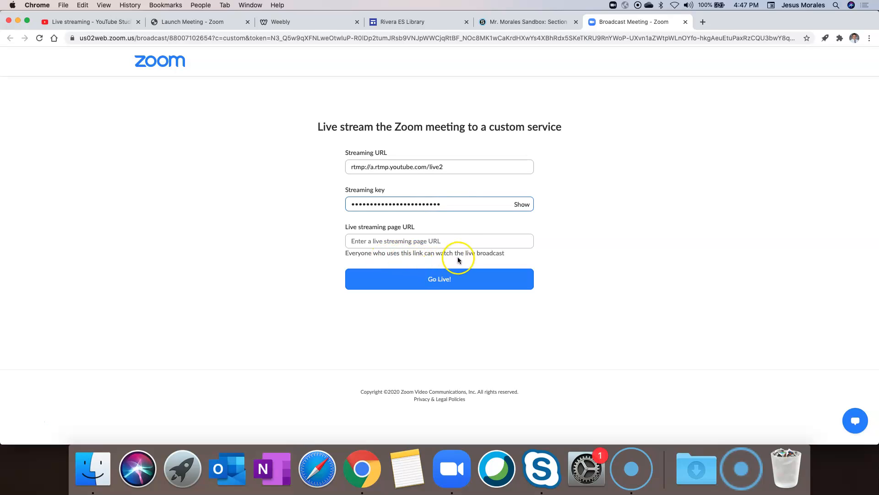
pyautogui.click(457, 243)
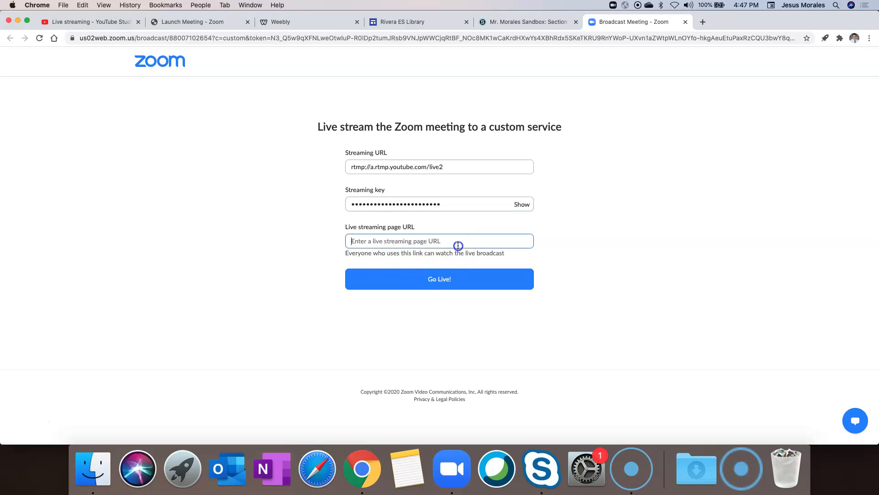
pyautogui.click(108, 26)
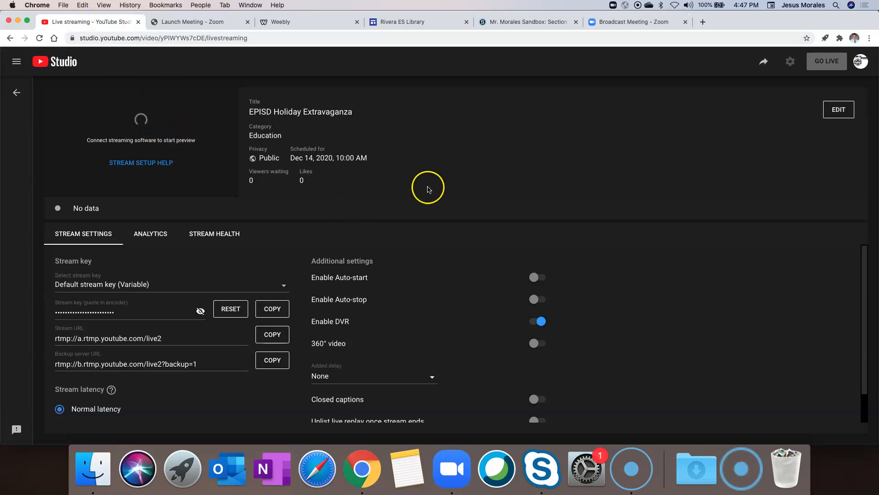
pyautogui.click(764, 64)
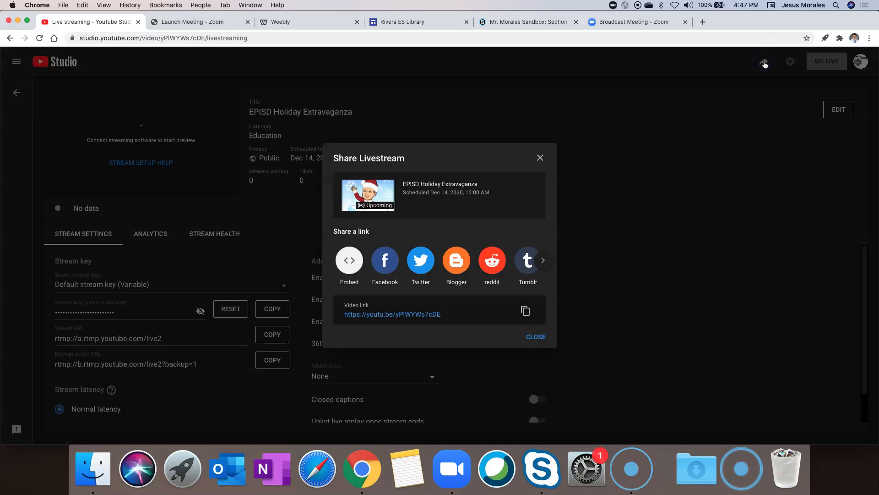
pyautogui.click(525, 311)
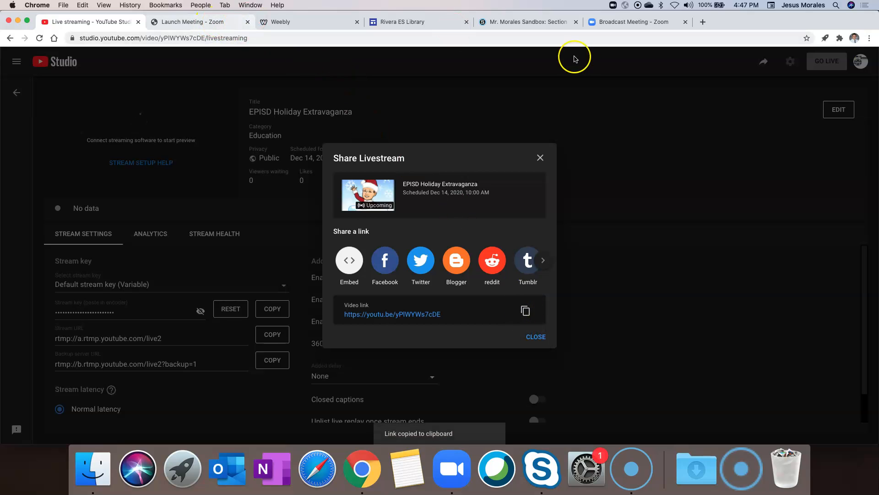
pyautogui.click(609, 21)
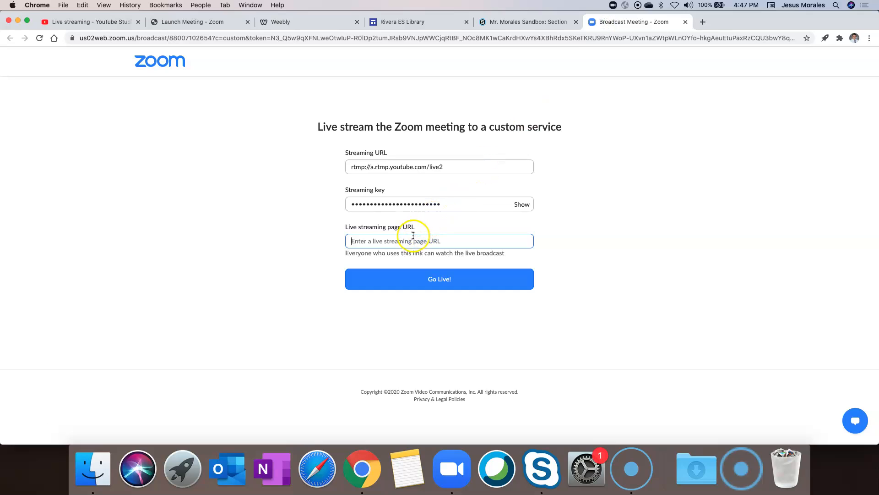
pyautogui.press('super+v')
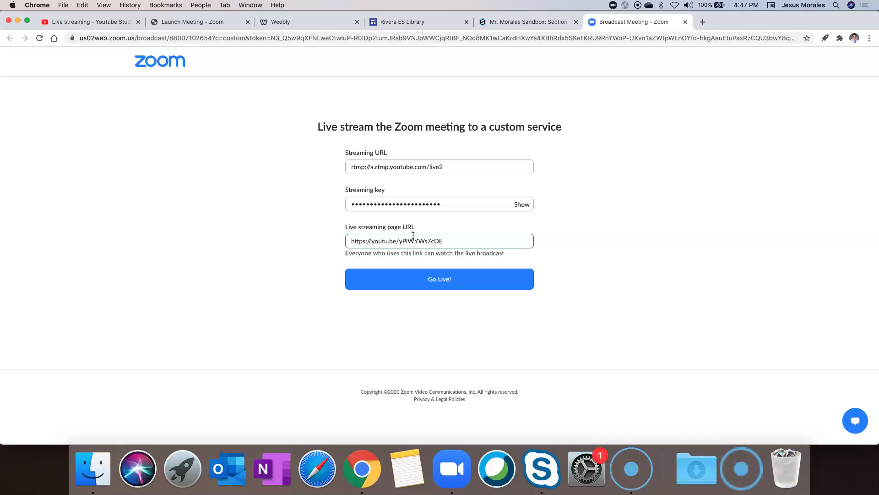
pyautogui.click(443, 241)
# Step: Copy the livestream's iframe embed code from the Share dialog, then go to the Rivera ES Library site
pyautogui.click(472, 250)
pyautogui.click(453, 241)
pyautogui.click(77, 23)
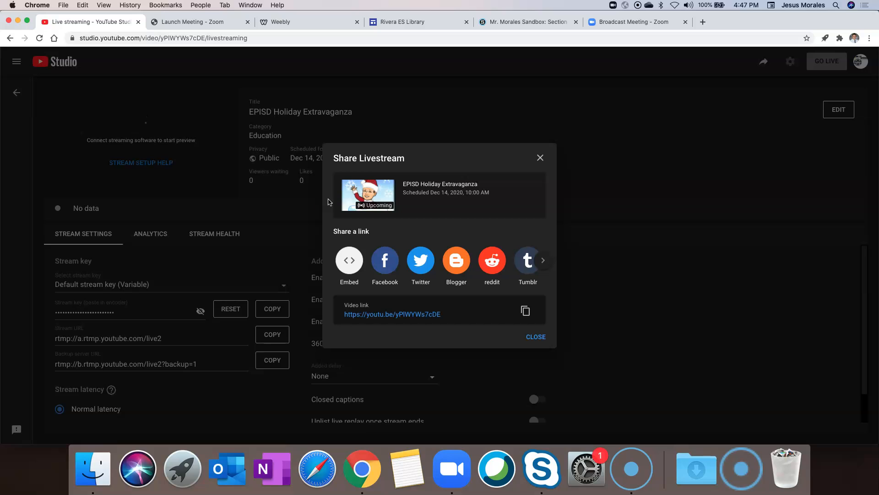
pyautogui.click(349, 259)
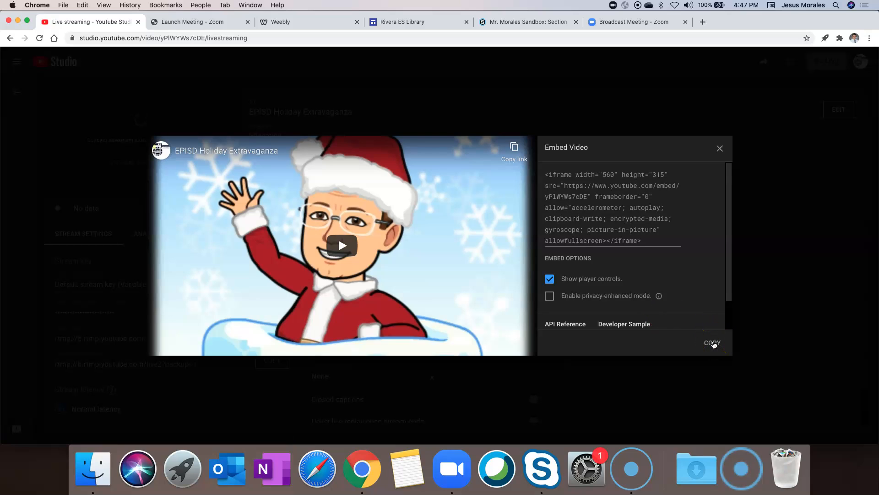
pyautogui.click(713, 344)
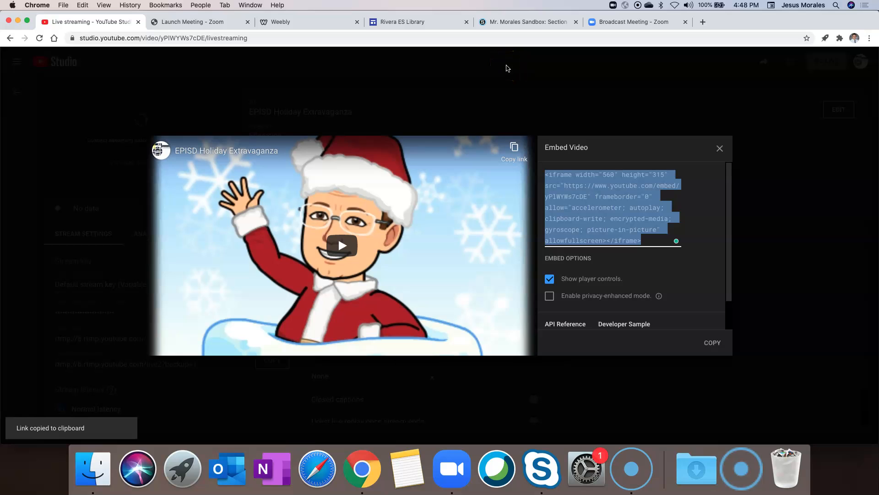
pyautogui.click(406, 22)
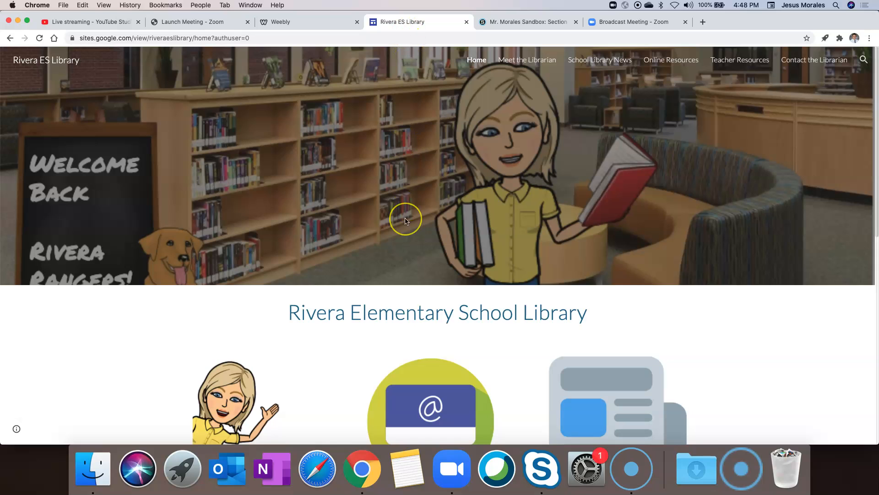
# Step: Browse the library site's Meet the Librarian page, return Home, then go to the Weebly editor
pyautogui.scroll(-5, 405, 218)
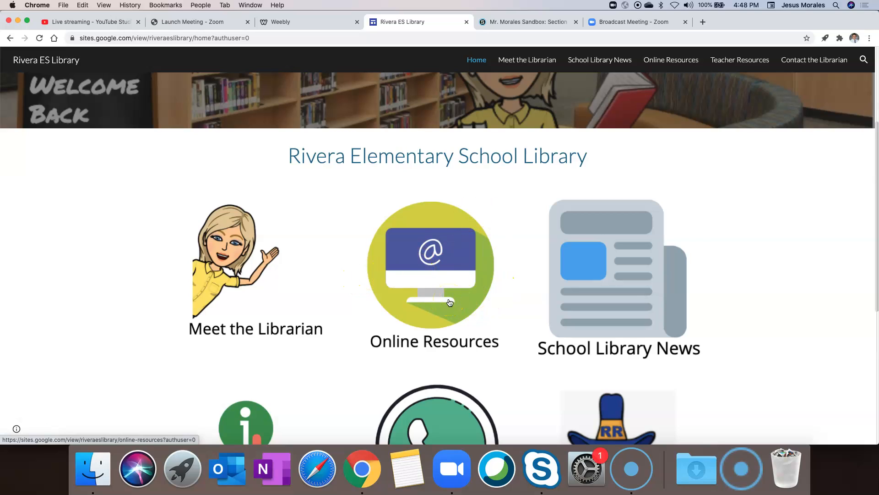
pyautogui.click(222, 269)
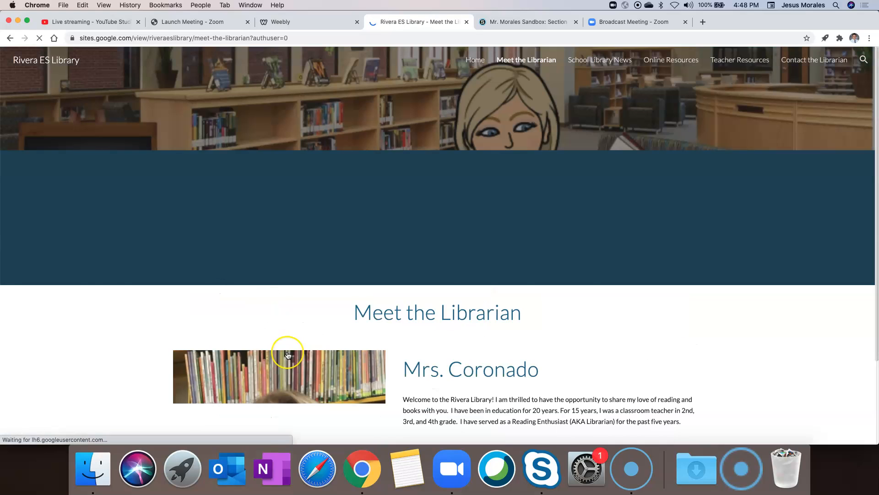
pyautogui.scroll(-3, 287, 355)
pyautogui.scroll(4, 288, 355)
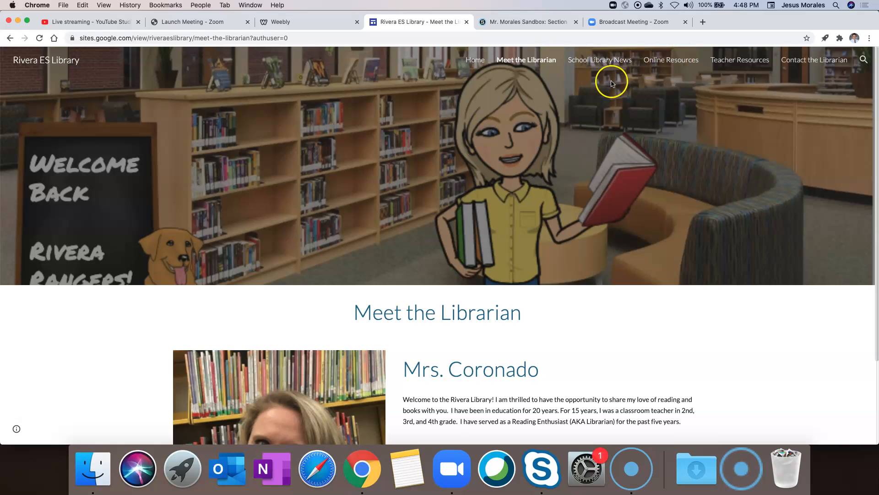
pyautogui.click(476, 60)
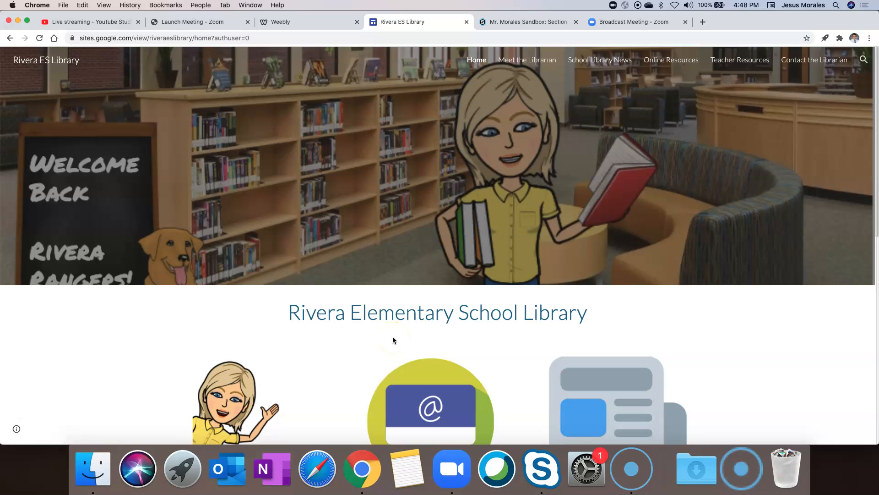
pyautogui.click(285, 21)
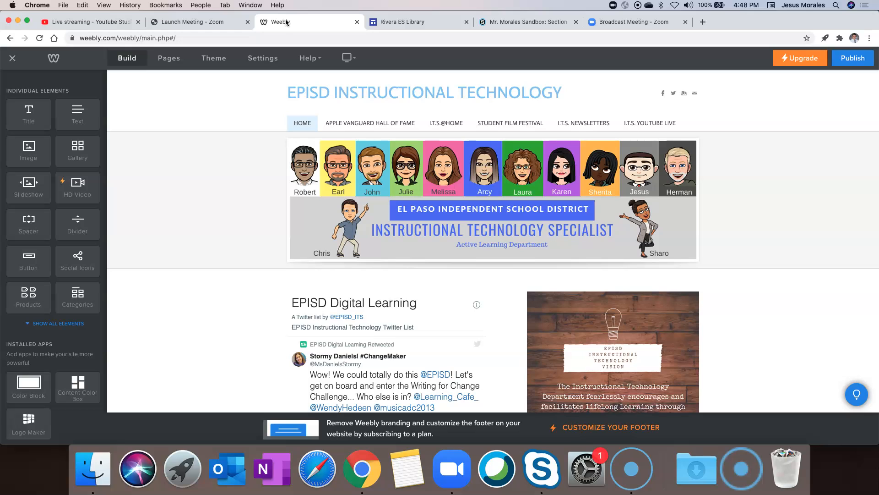
# Step: Drag an Embed Code element onto the Home page above the Twitter list
pyautogui.scroll(-2, 221, 262)
pyautogui.scroll(2, 221, 262)
pyautogui.scroll(-2, 221, 262)
pyautogui.scroll(2, 221, 262)
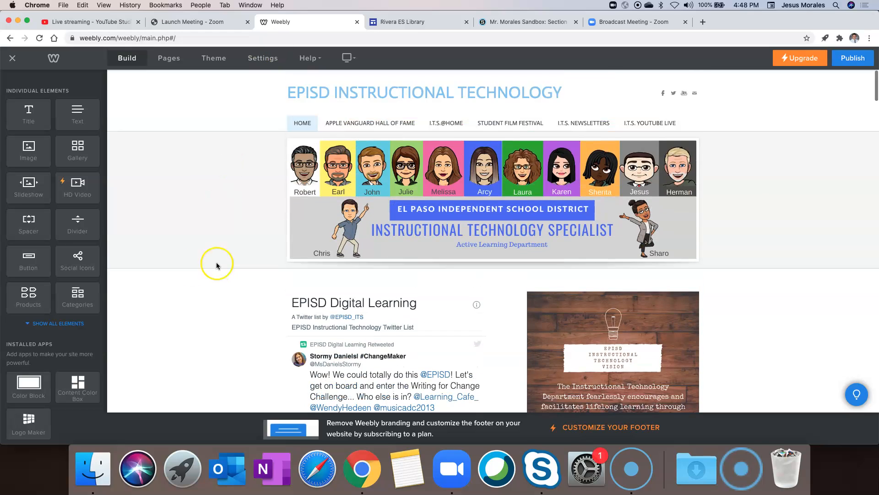
pyautogui.click(64, 323)
pyautogui.scroll(-3, 78, 274)
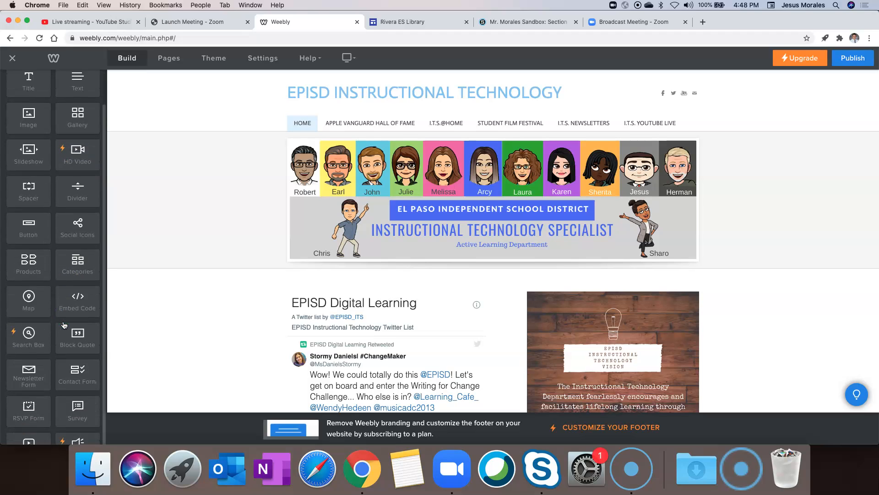
pyautogui.moveTo(79, 268); pyautogui.dragTo(463, 285)
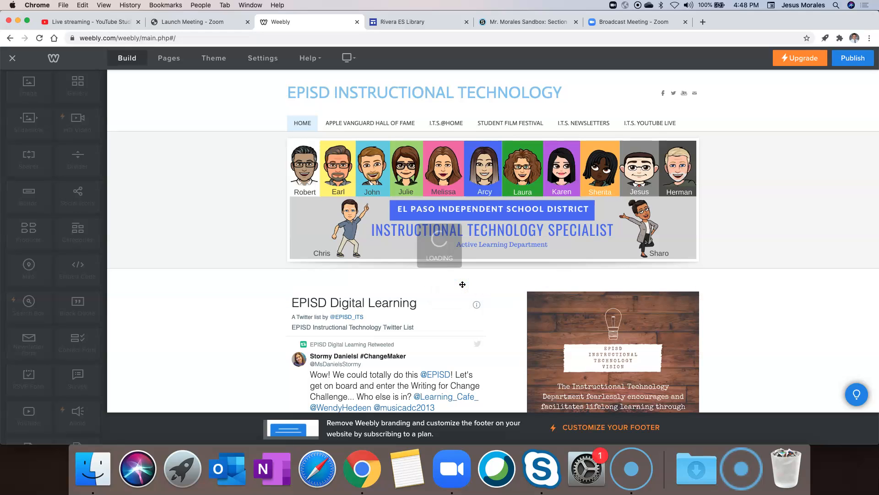
# Step: Paste the YouTube iframe into the block's custom HTML and preview the embedded video
pyautogui.click(349, 294)
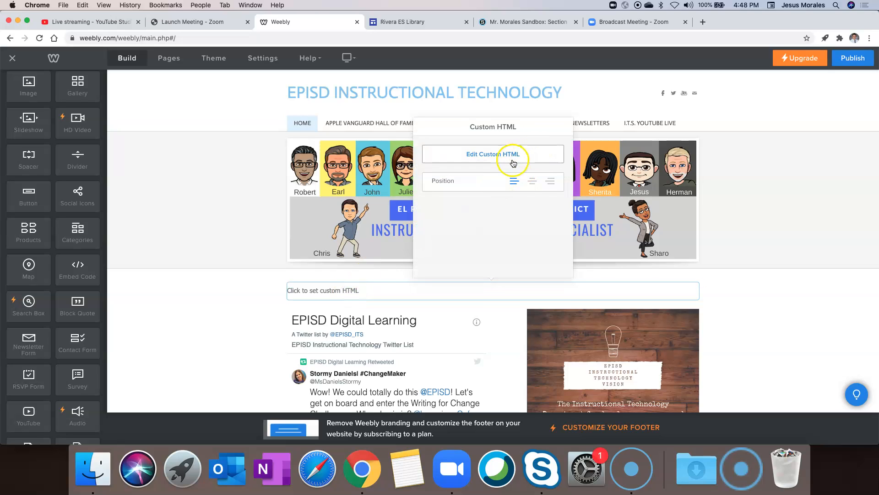
pyautogui.click(515, 155)
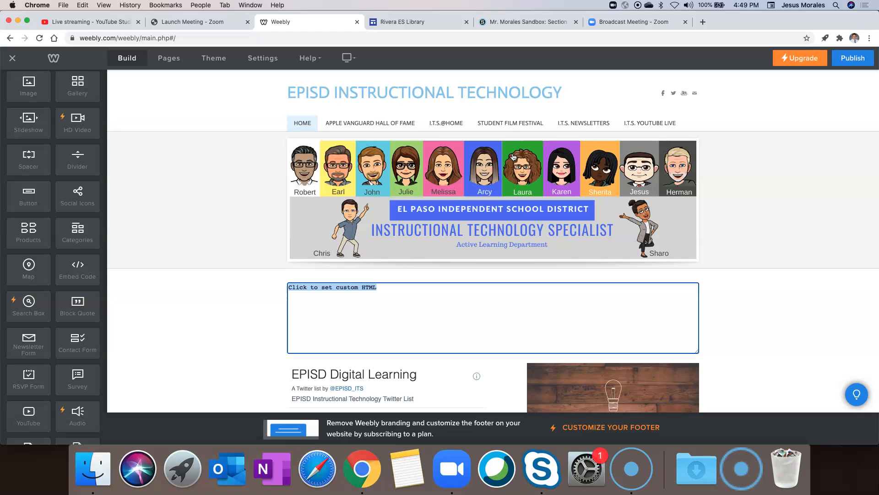
pyautogui.press('super+v')
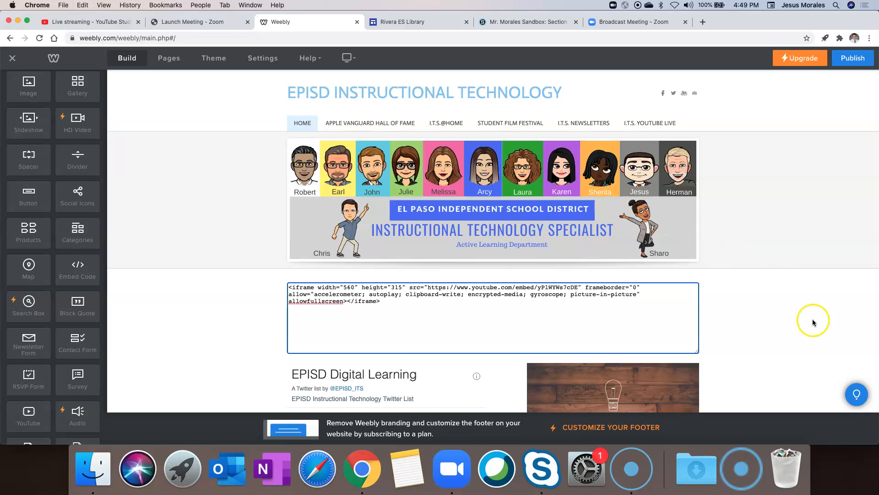
pyautogui.click(813, 320)
pyautogui.scroll(-3, 813, 322)
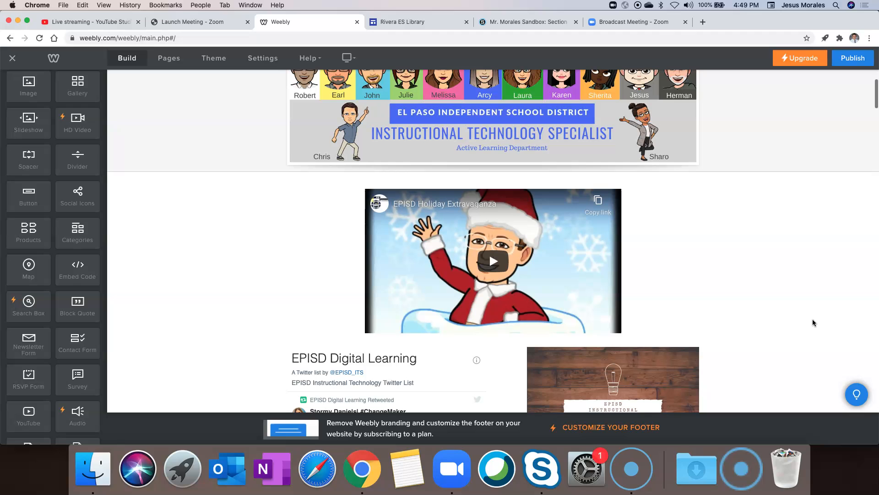
pyautogui.click(489, 261)
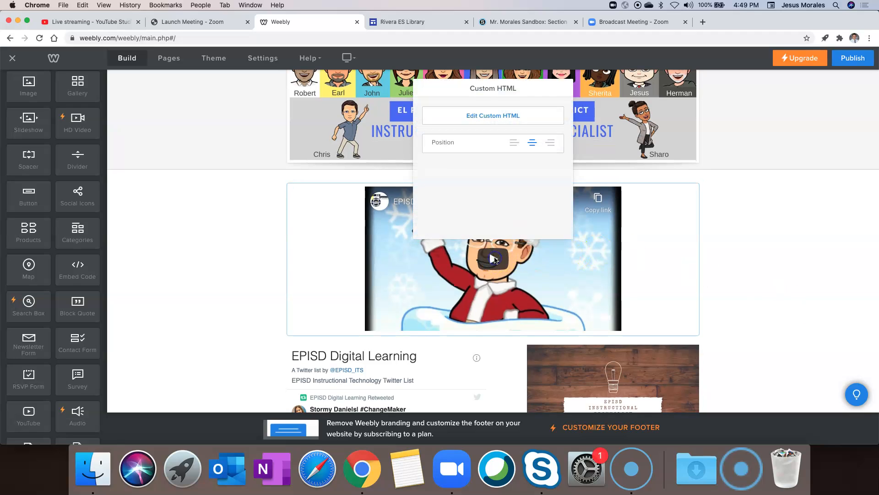
pyautogui.click(482, 264)
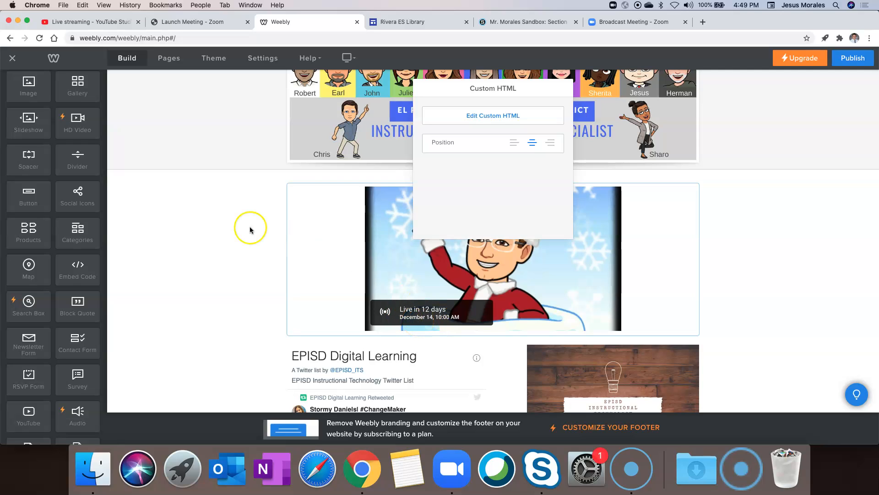
# Step: Start a new Schoology course page titled 'EPISD Holiday Extravaganza December 14'
pyautogui.click(510, 26)
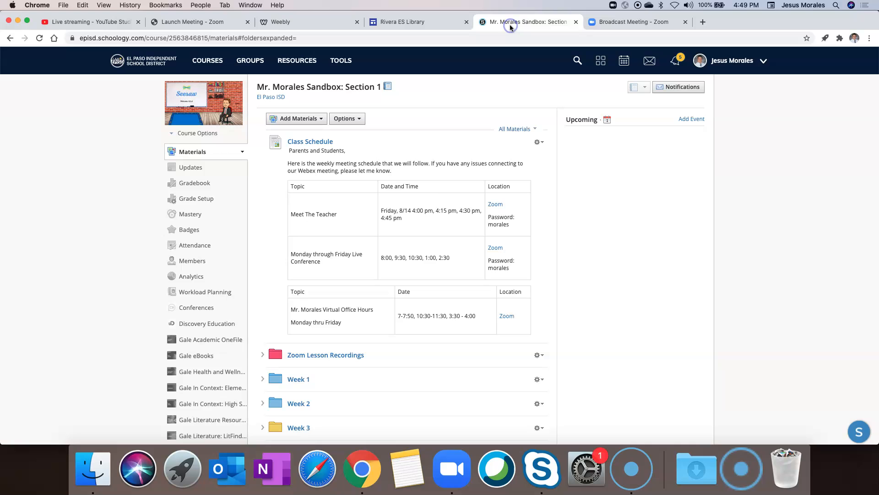
pyautogui.scroll(-3, 240, 310)
pyautogui.scroll(3, 239, 310)
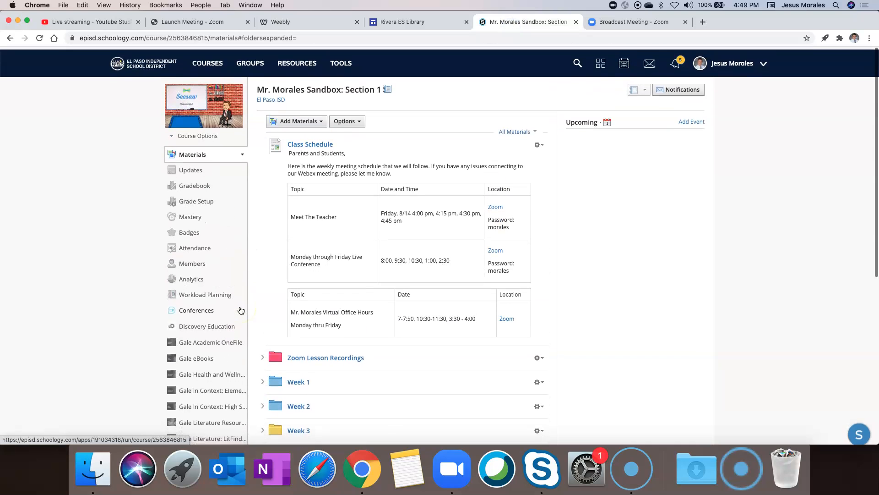
pyautogui.click(313, 120)
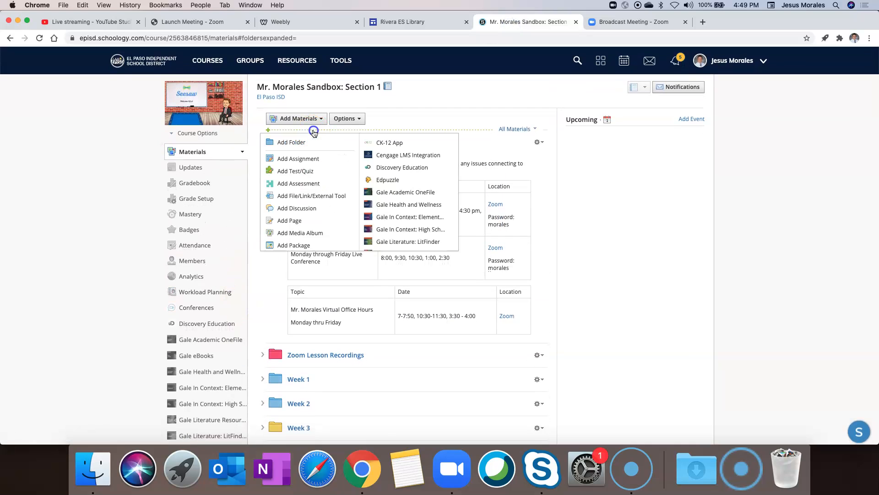
pyautogui.click(299, 222)
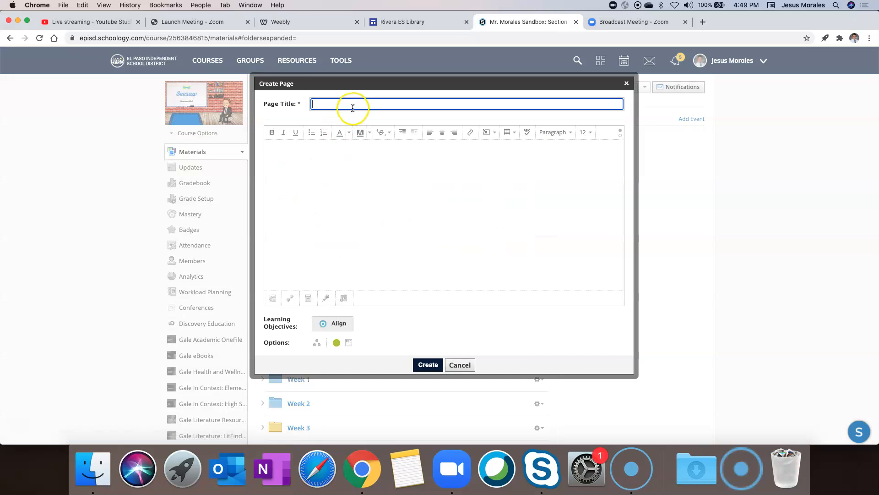
pyautogui.write('EP')
pyautogui.press('BackSpace')
pyautogui.write('PISD ')
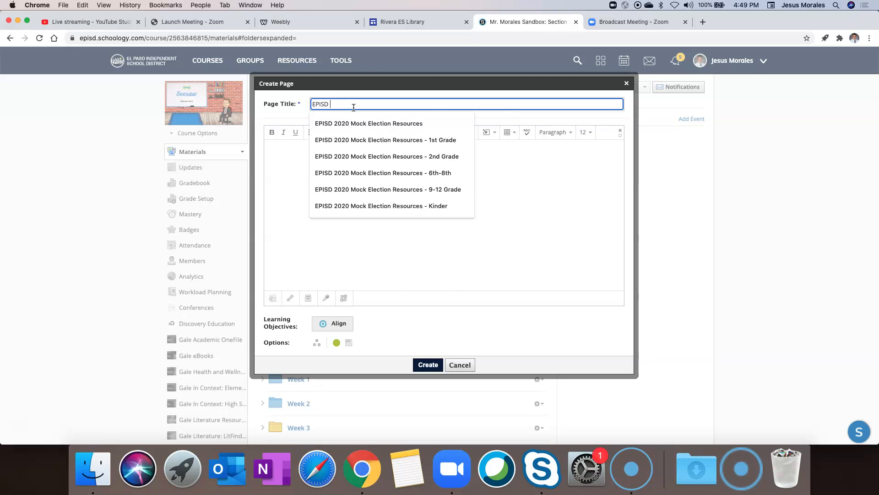
pyautogui.write('Hoi')
pyautogui.write('i')
pyautogui.write('day Extravaganza Dec')
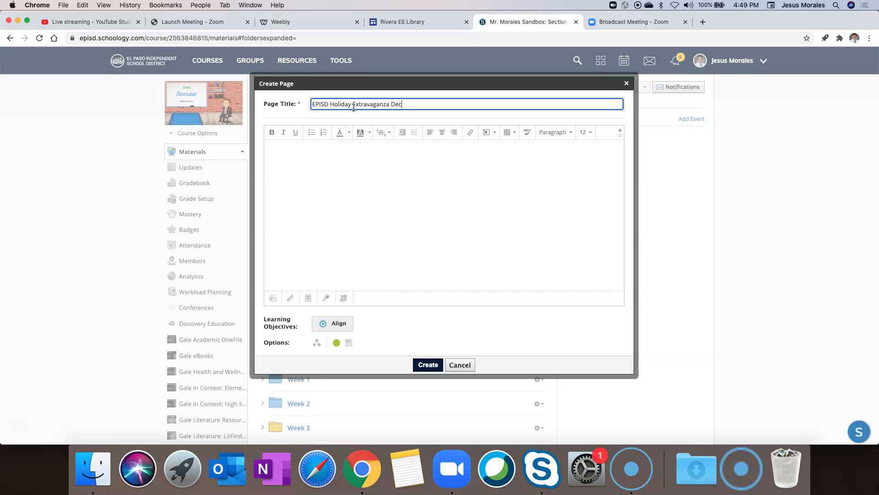
pyautogui.write('ember 14 at 10am')
# Step: Insert the YouTube embed code into the page body as web media
pyautogui.click(351, 153)
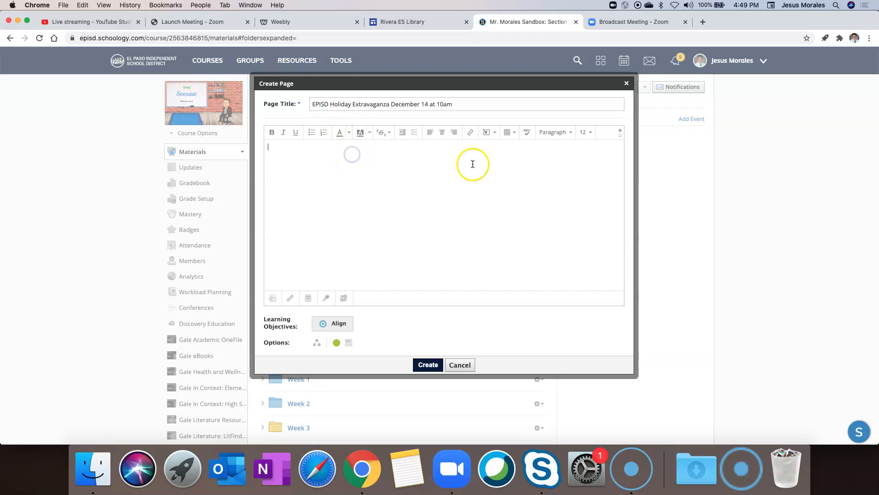
pyautogui.click(488, 133)
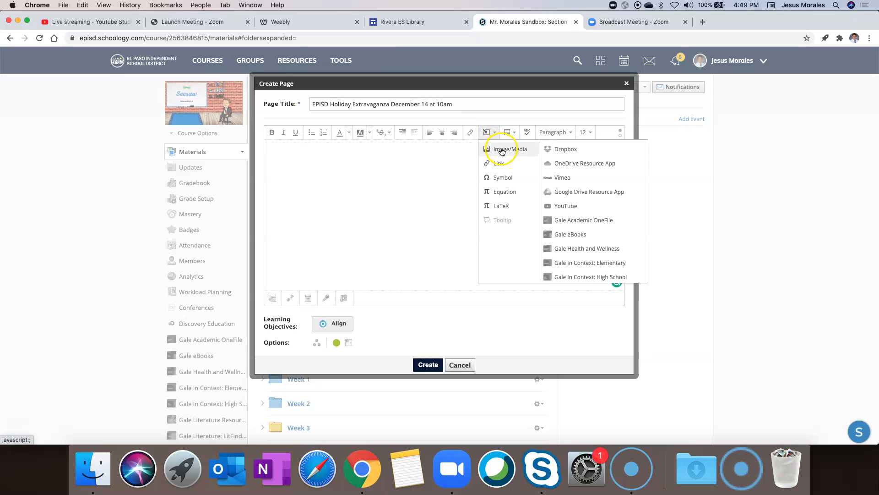
pyautogui.click(502, 150)
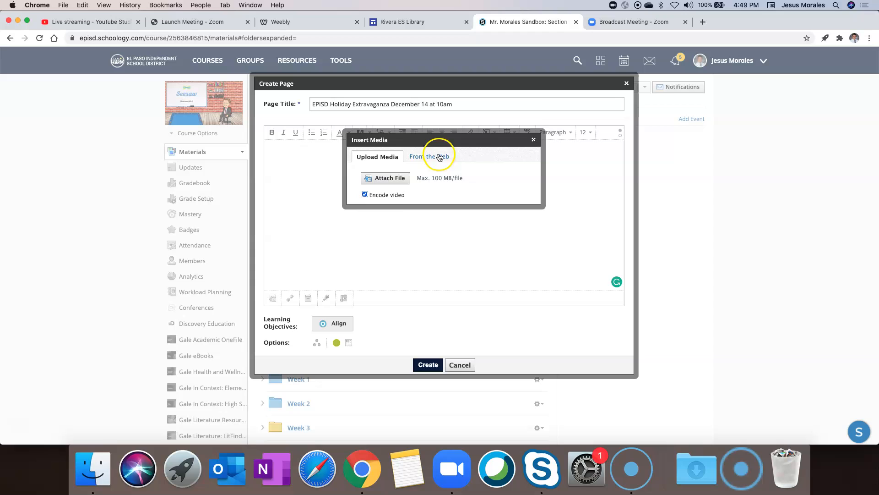
pyautogui.click(436, 152)
pyautogui.click(442, 168)
pyautogui.click(436, 185)
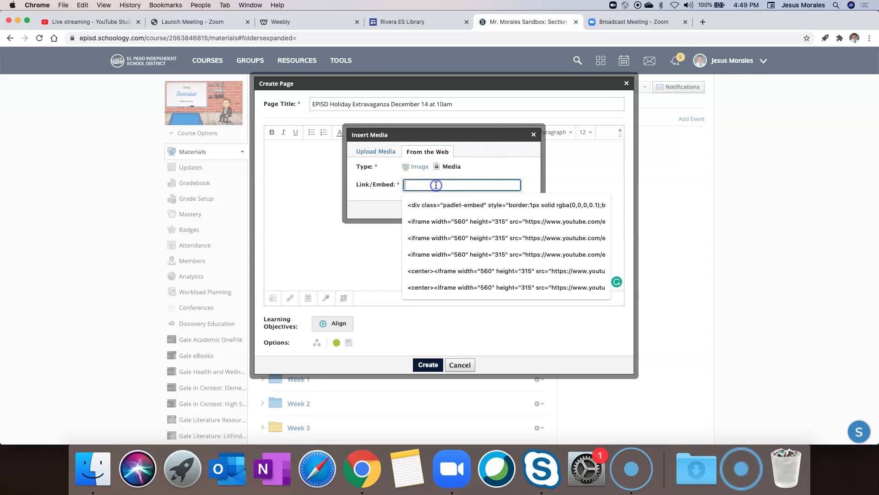
pyautogui.click(428, 209)
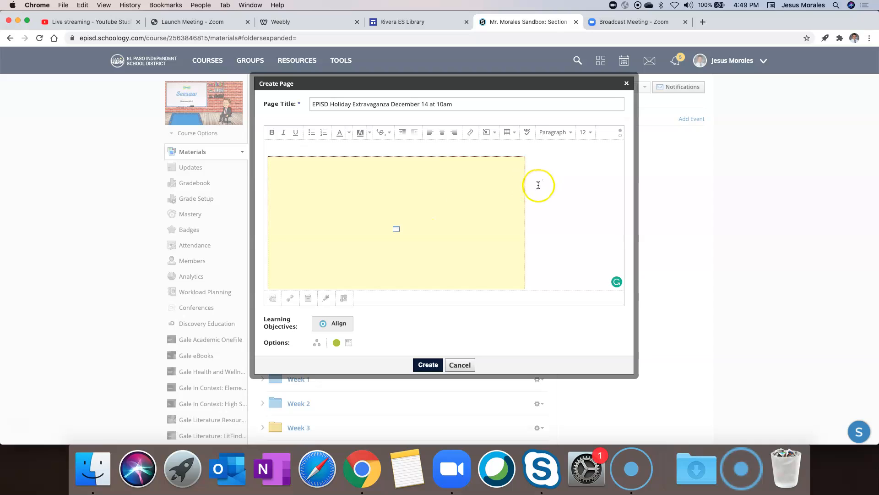
# Step: Center the video, set the page to display inline, and create it
pyautogui.click(442, 136)
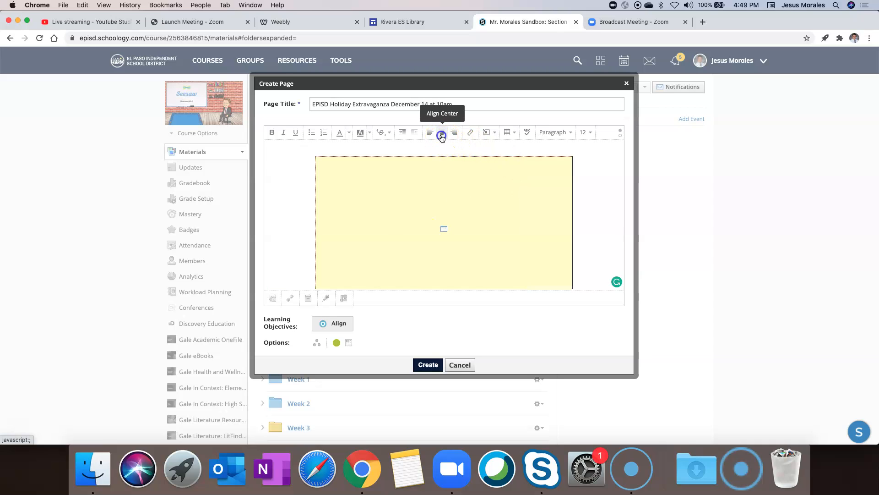
pyautogui.click(349, 342)
pyautogui.click(426, 364)
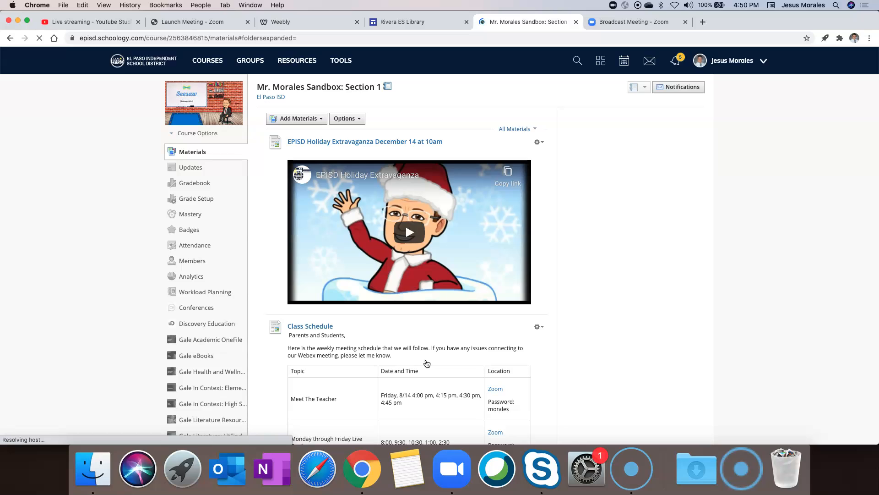
# Step: Preview the embedded video in Schoology, then set the page to display on its own page and save
pyautogui.click(408, 233)
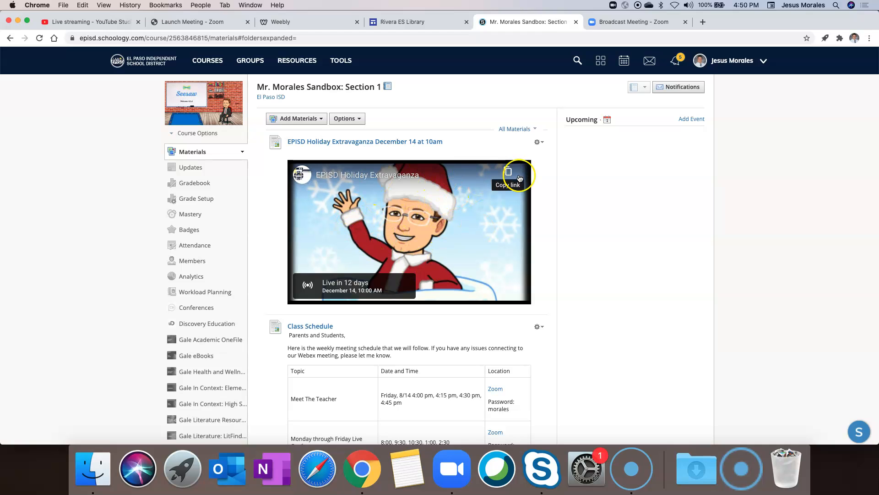
pyautogui.click(539, 142)
pyautogui.click(551, 159)
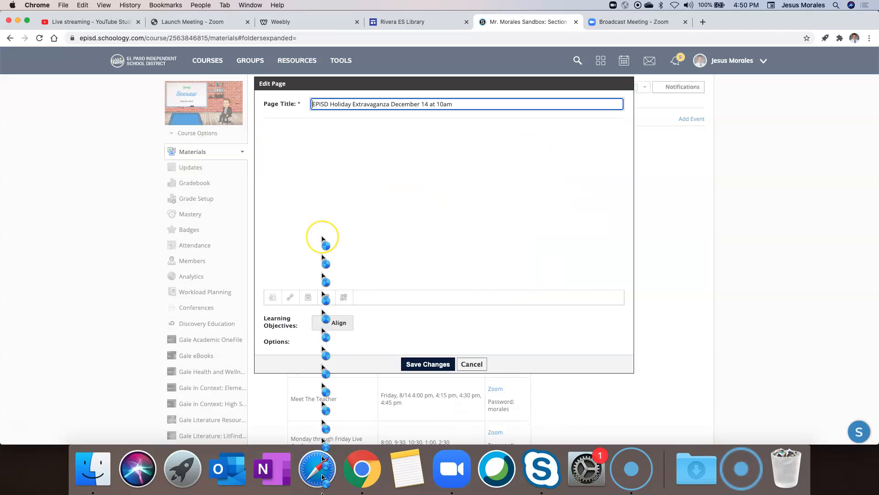
pyautogui.click(351, 343)
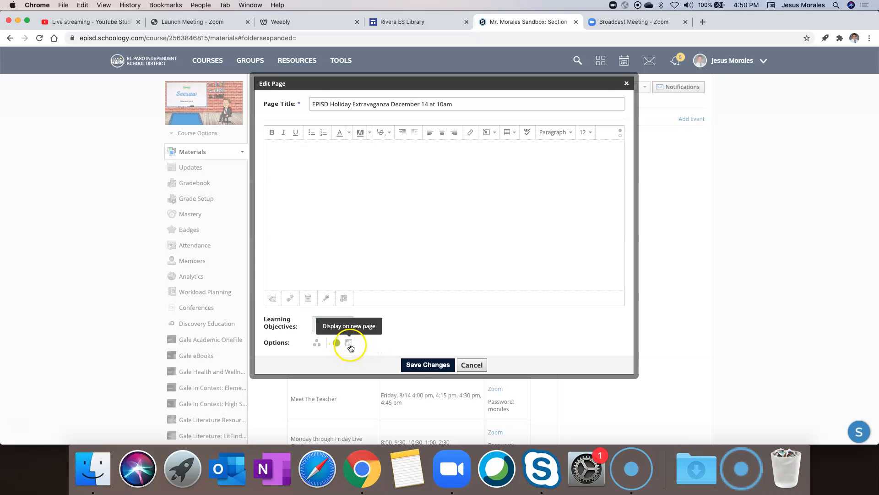
pyautogui.click(420, 364)
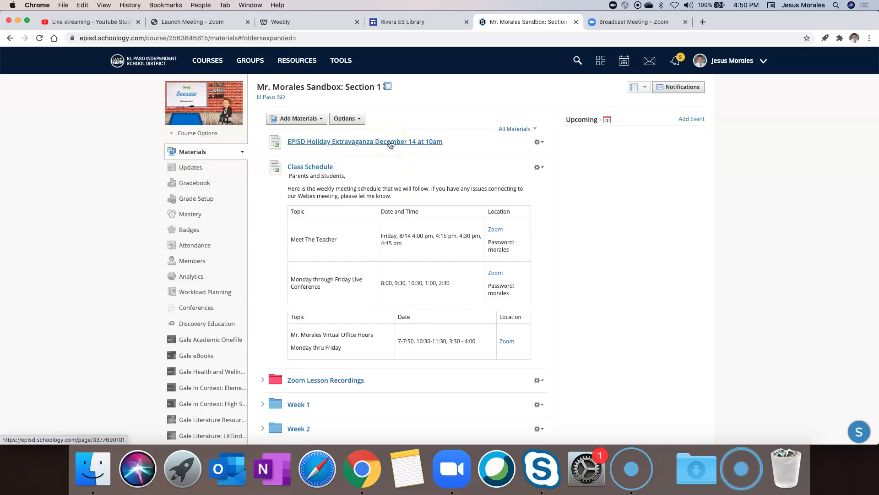
# Step: Open the EPISD Holiday Extravaganza page to preview the embedded stream, then return to Section 1 materials
pyautogui.click(390, 144)
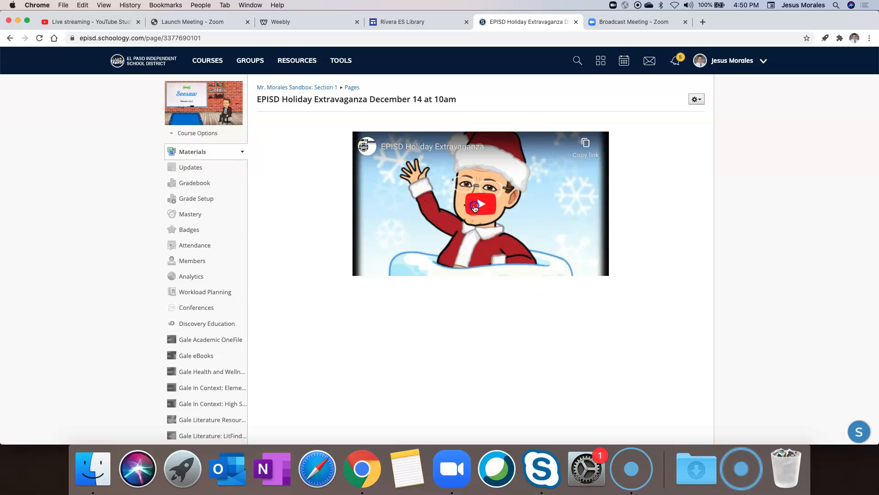
pyautogui.click(475, 207)
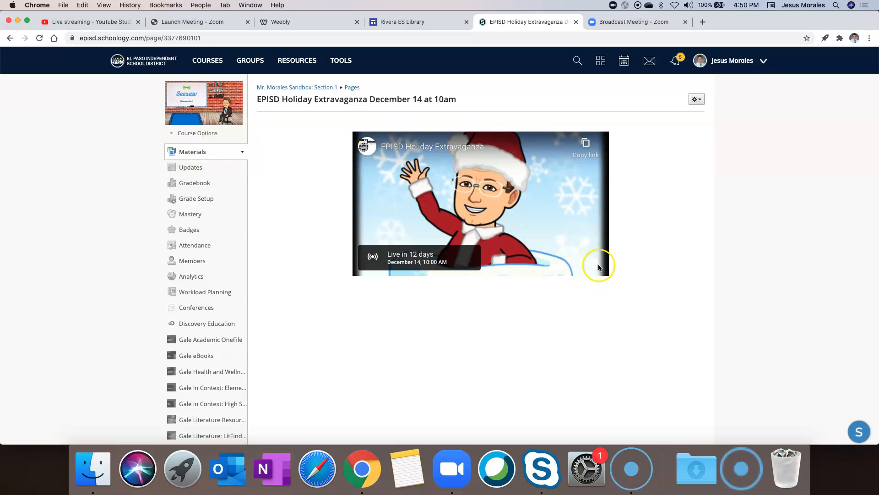
pyautogui.click(289, 88)
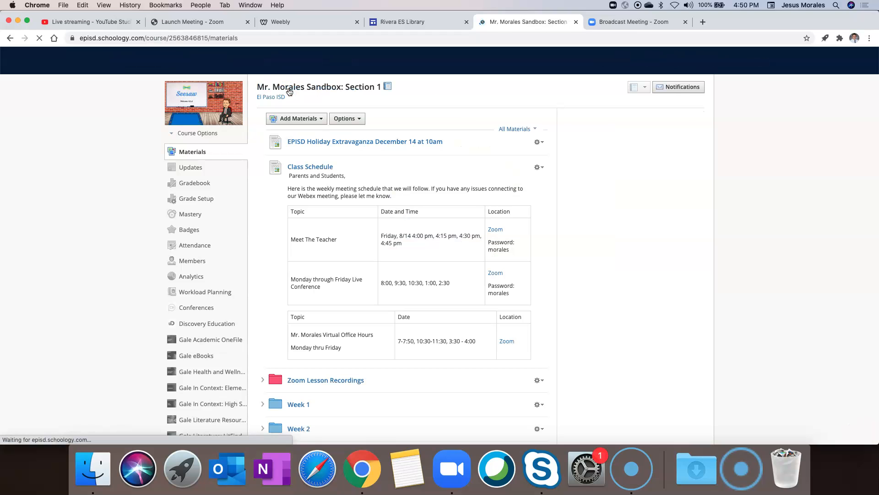
# Step: Deselect the video in the Weebly editor and head back through Schoology to YouTube Studio's embed code
pyautogui.click(291, 23)
pyautogui.click(258, 212)
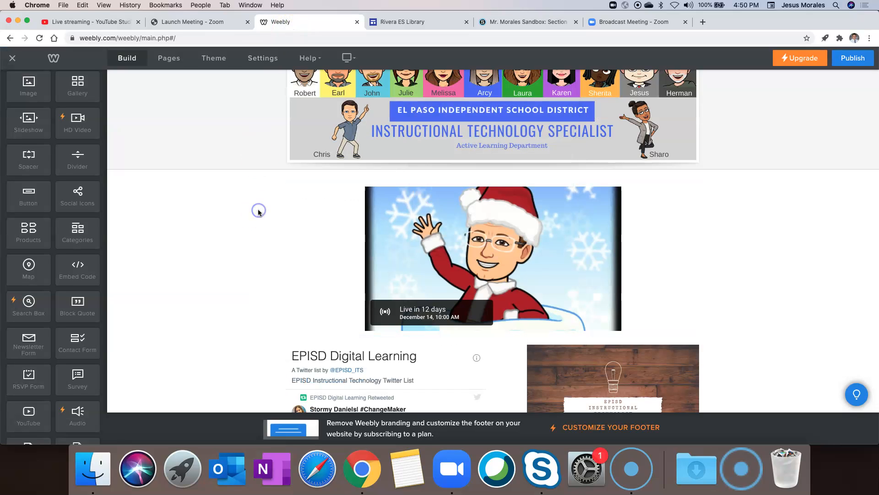
pyautogui.click(519, 22)
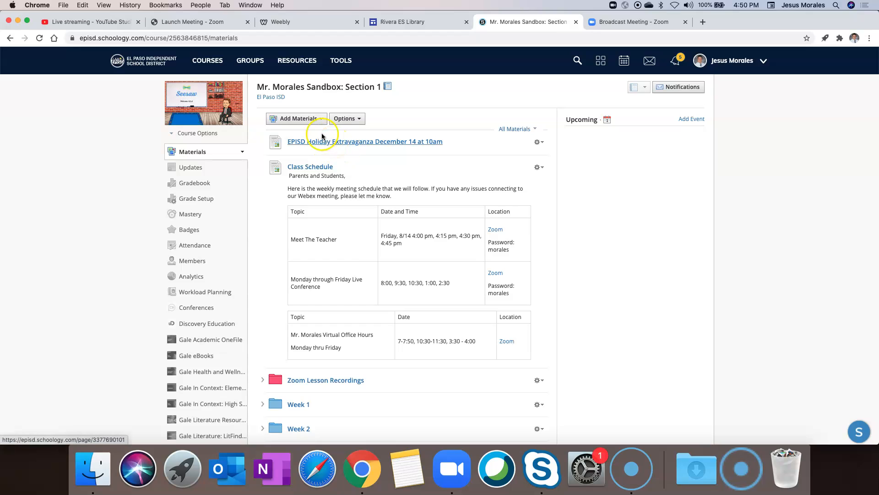
pyautogui.click(100, 22)
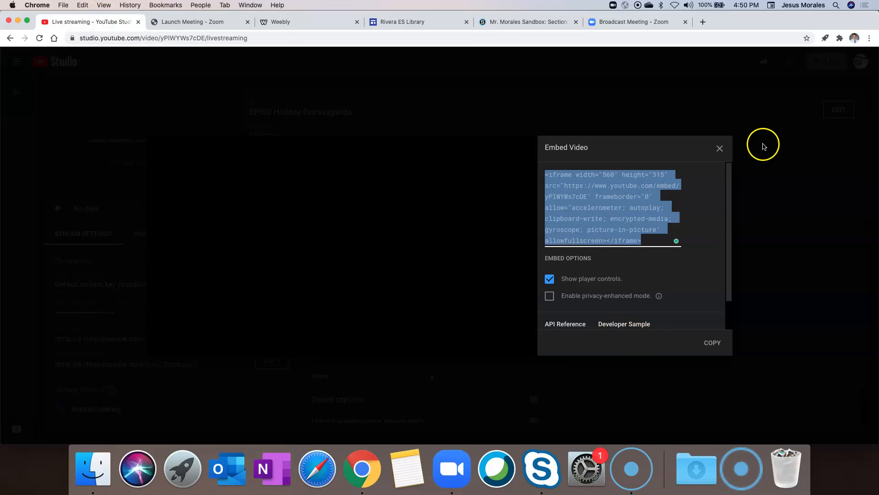
# Step: Copy the livestream's short youtu.be link from Share Livestream and close the sharing options
pyautogui.click(720, 148)
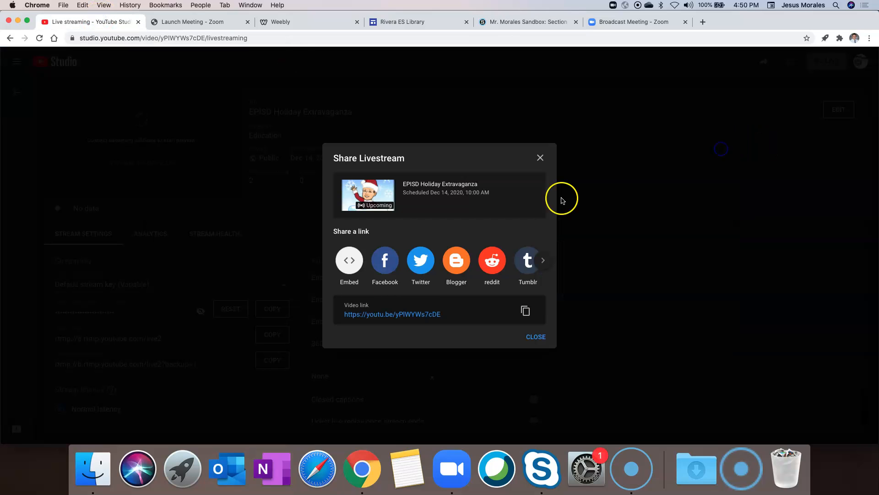
pyautogui.click(406, 319)
pyautogui.click(411, 317)
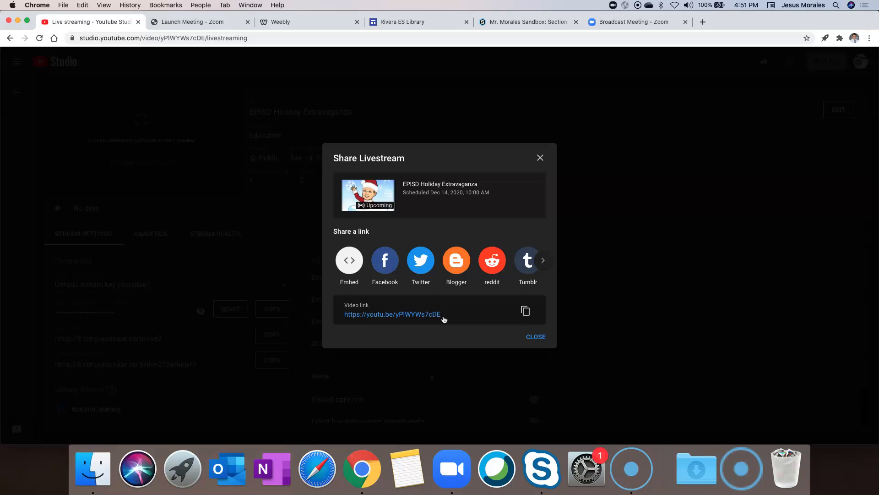
pyautogui.click(537, 338)
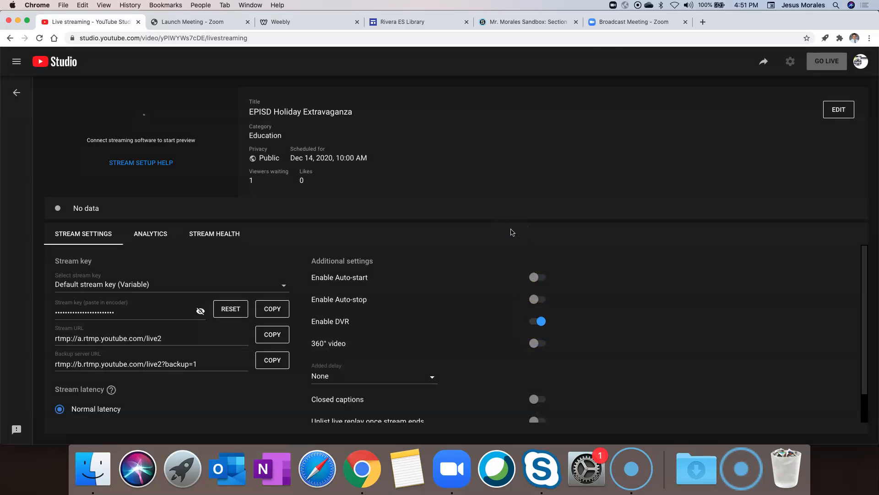
# Step: Go Live from Zoom's Broadcast Meeting page to the custom YouTube service and watch the LIVE Preparing status
pyautogui.click(612, 21)
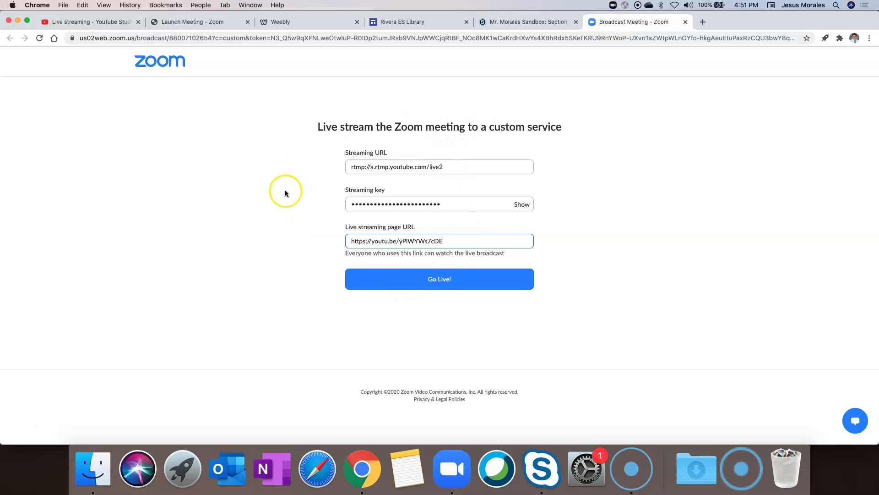
pyautogui.click(452, 468)
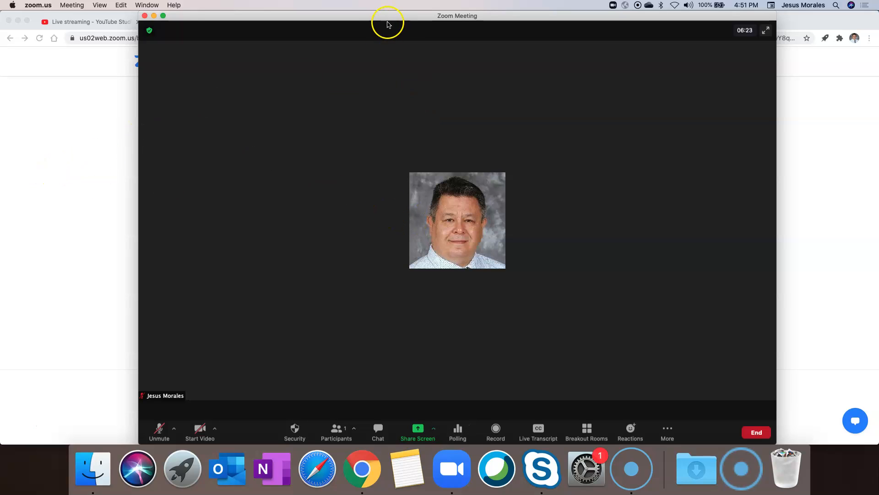
pyautogui.moveTo(386, 19); pyautogui.dragTo(388, 309)
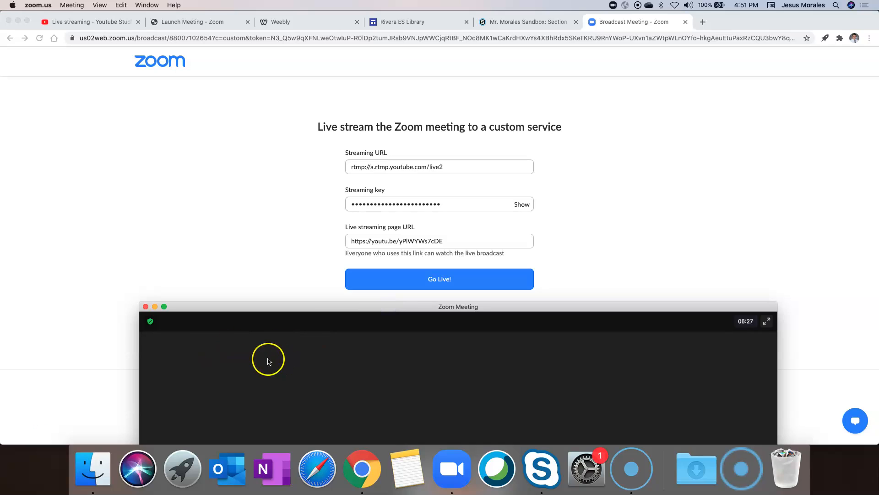
pyautogui.click(438, 280)
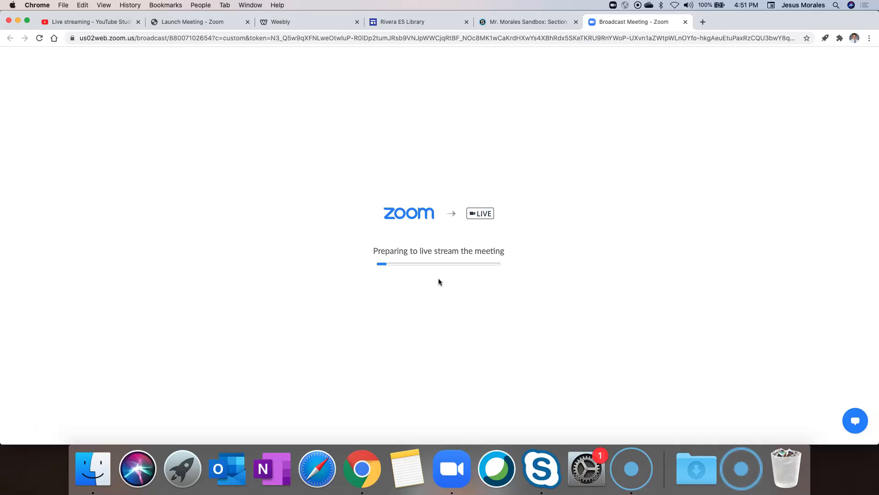
pyautogui.click(452, 467)
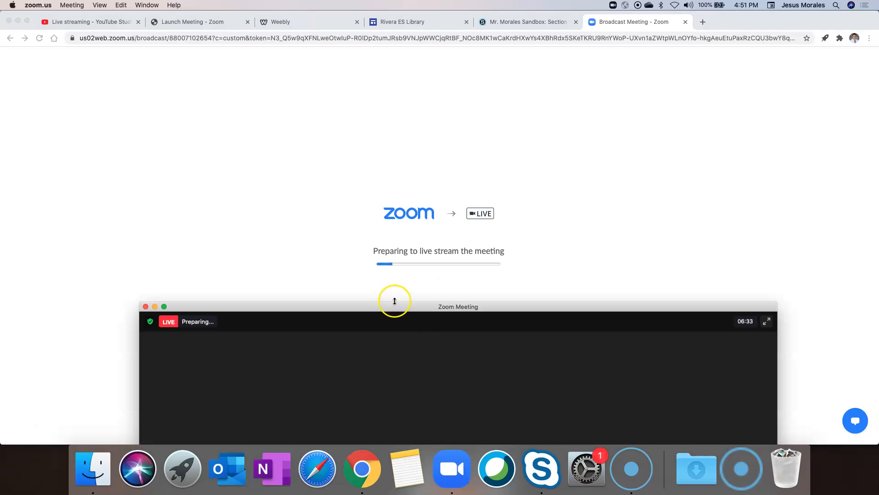
pyautogui.moveTo(392, 307); pyautogui.dragTo(389, 283)
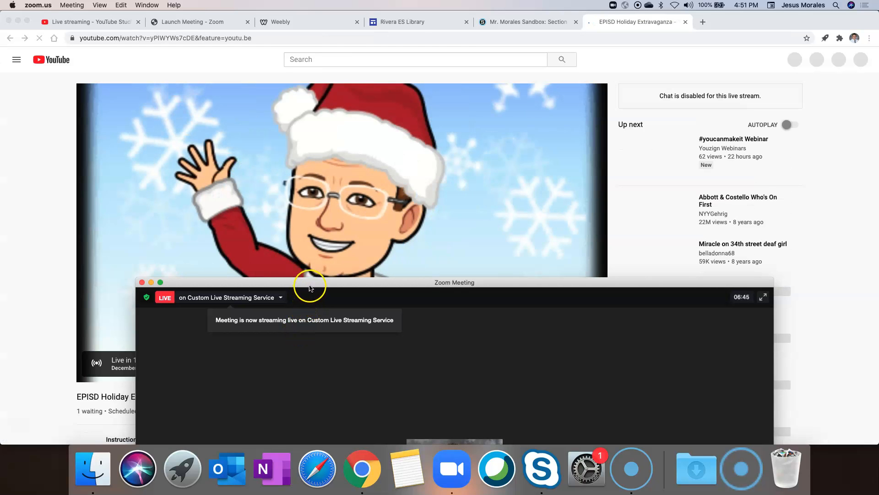
# Step: Close the public EPISD Holiday Extravaganza watch page and return to the Live streaming - YouTube Studio tab
pyautogui.moveTo(309, 282); pyautogui.dragTo(290, 402)
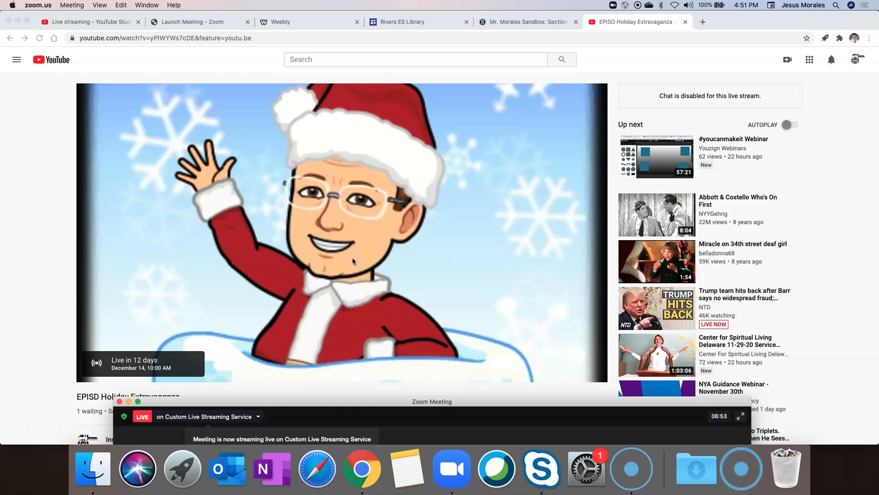
pyautogui.moveTo(348, 405); pyautogui.dragTo(348, 49)
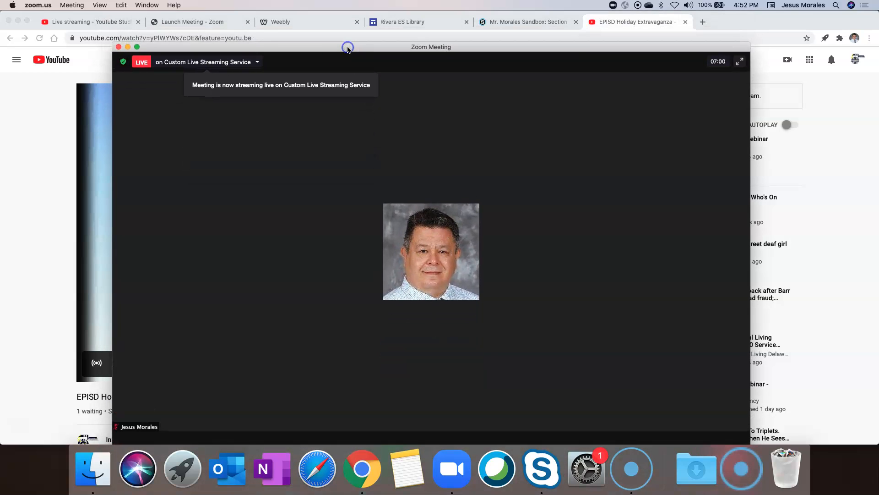
pyautogui.click(681, 24)
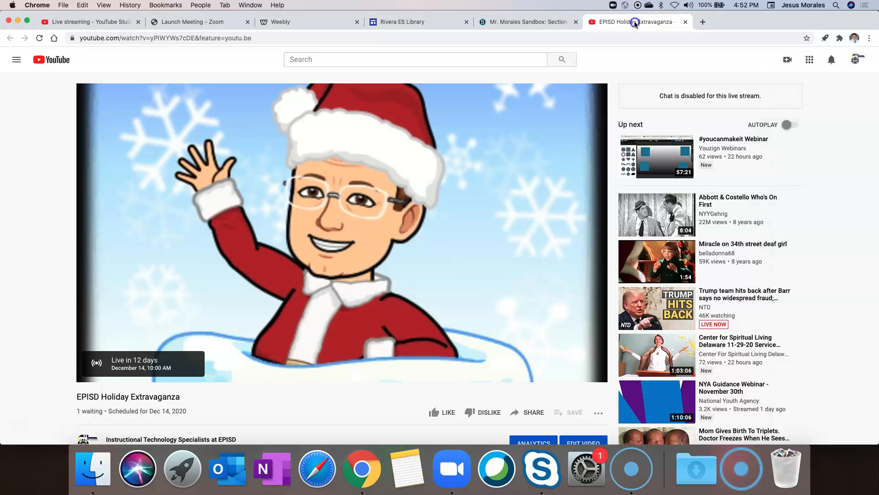
pyautogui.click(685, 23)
pyautogui.click(457, 475)
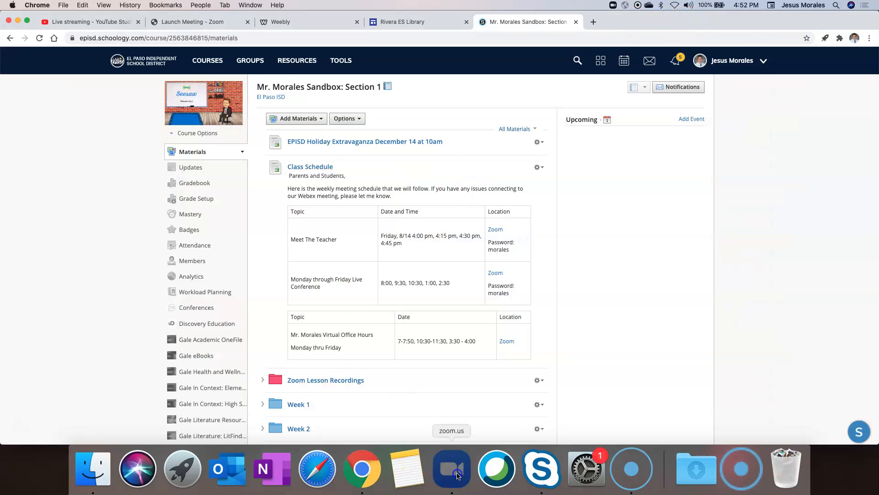
pyautogui.click(89, 24)
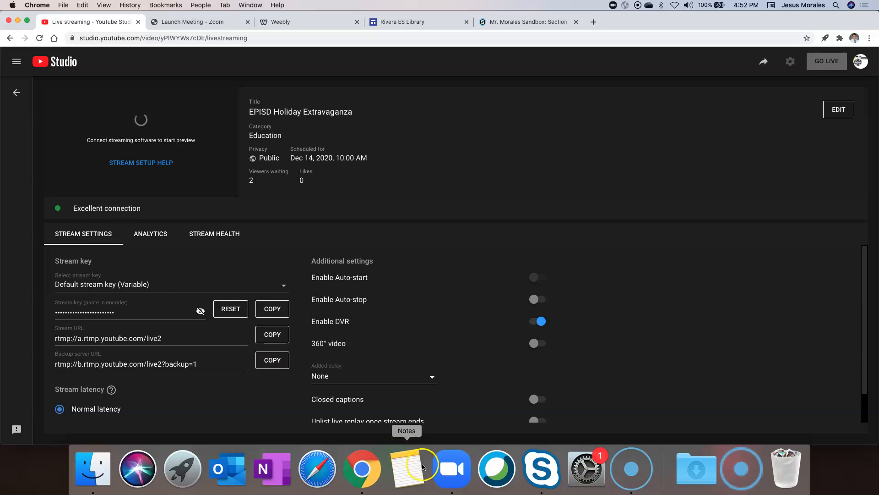
# Step: Turn on the Zoom meeting's camera with Start Video
pyautogui.click(447, 475)
pyautogui.moveTo(432, 47); pyautogui.dragTo(453, 211)
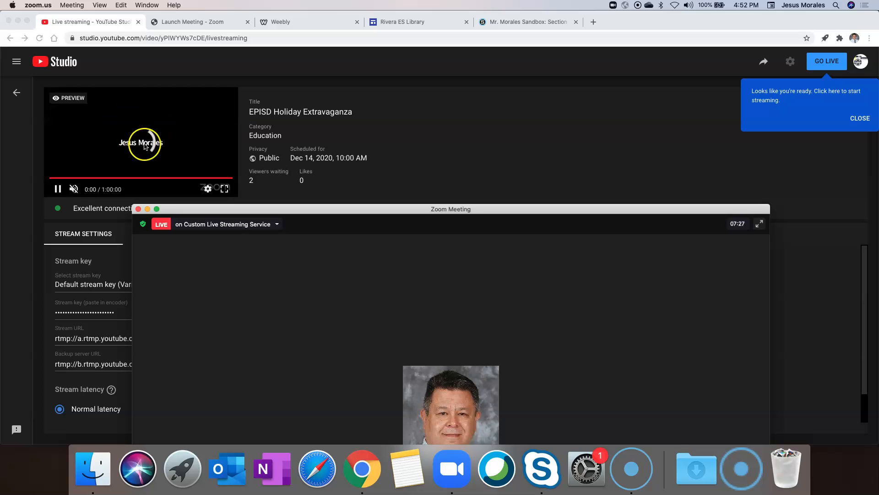
pyautogui.moveTo(321, 208); pyautogui.dragTo(337, 20)
pyautogui.click(209, 433)
# Step: Move the meeting window aside and bring YouTube Studio's stream preview to the front
pyautogui.click(387, 28)
pyautogui.moveTo(363, 20); pyautogui.dragTo(461, 137)
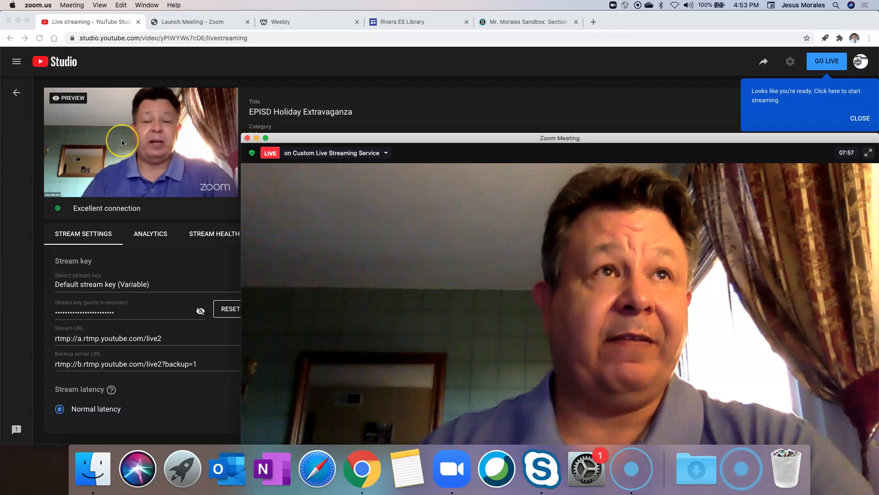
pyautogui.click(402, 138)
pyautogui.moveTo(403, 138); pyautogui.dragTo(271, 138)
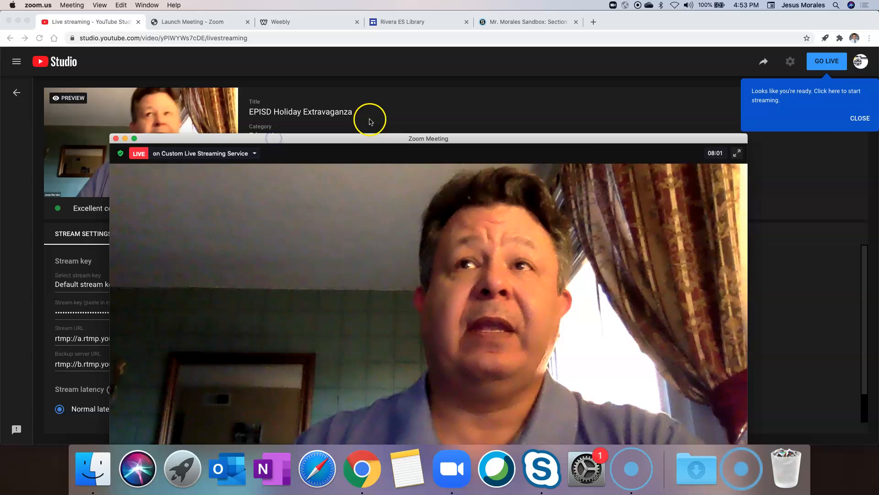
pyautogui.click(859, 117)
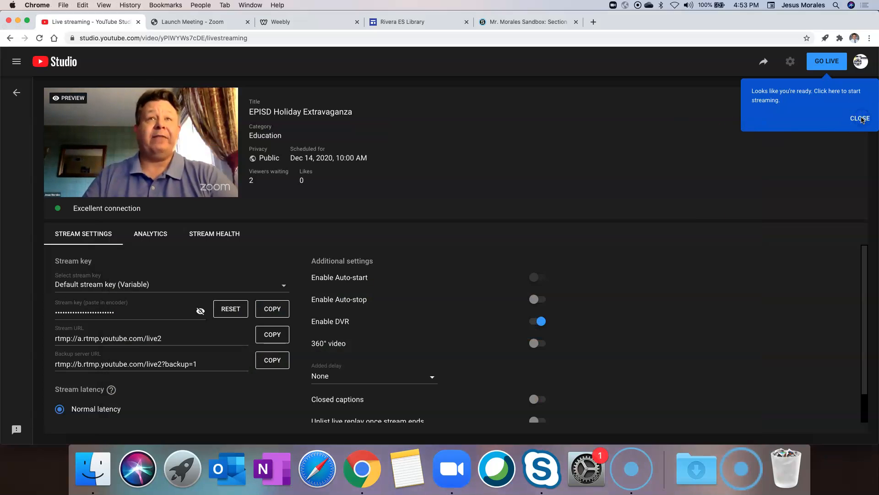
# Step: Dismiss the ready-to-stream tip and take the EPISD Holiday Extravaganza stream live with GO LIVE
pyautogui.click(861, 119)
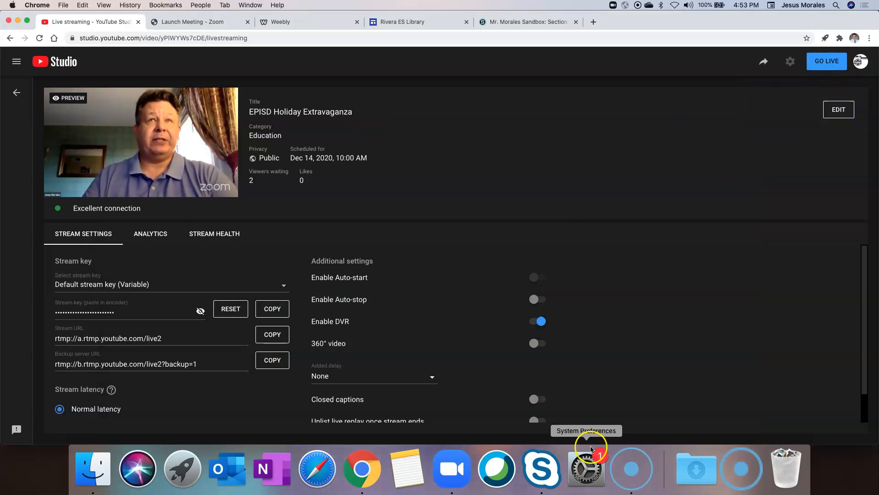
pyautogui.click(451, 468)
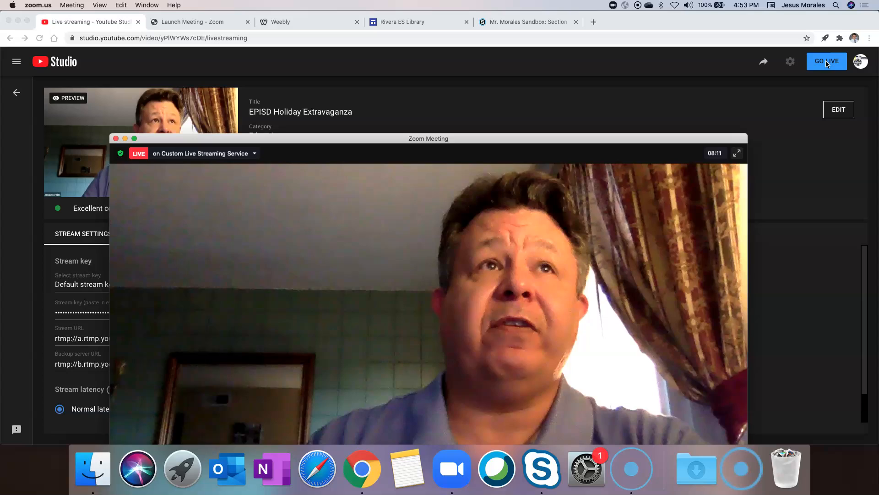
pyautogui.moveTo(520, 138); pyautogui.dragTo(534, 70)
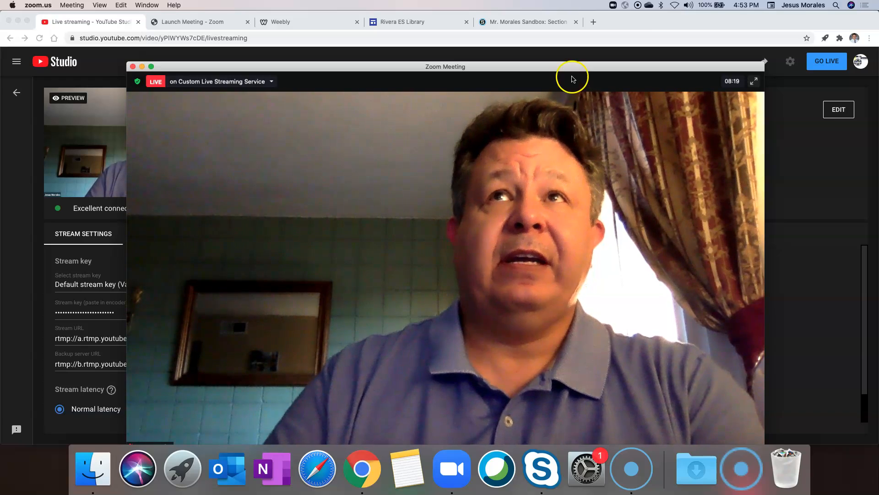
pyautogui.moveTo(566, 67); pyautogui.dragTo(575, 35)
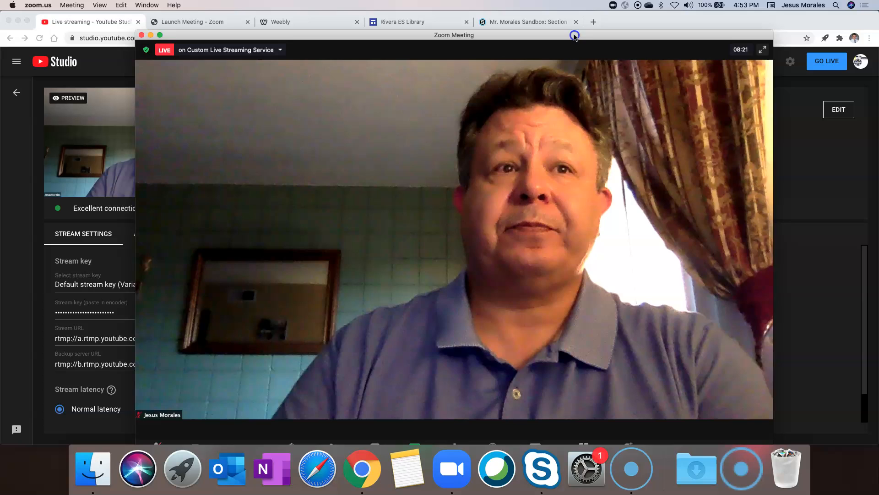
pyautogui.click(815, 62)
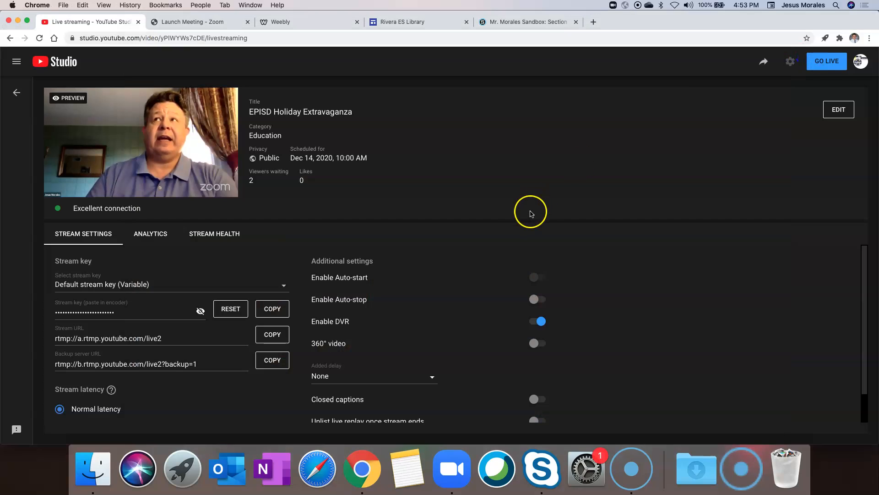
pyautogui.click(831, 65)
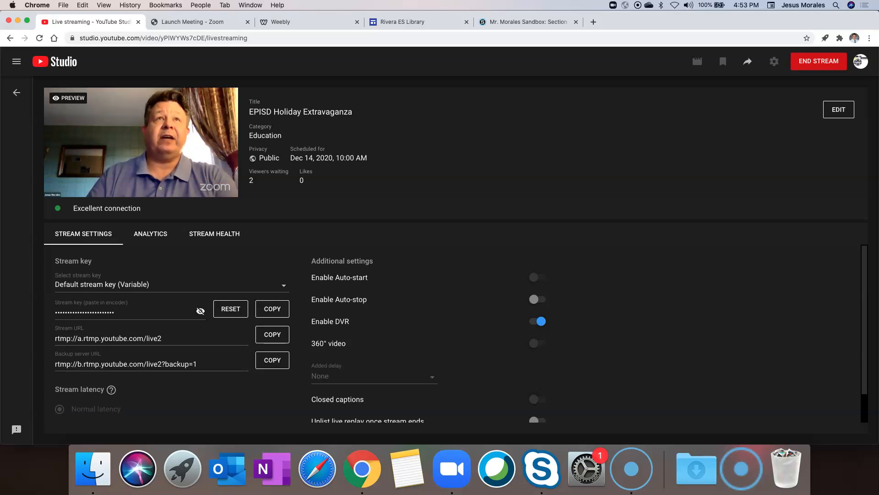
# Step: Confirm the stream is live in YouTube Studio, then open the dropdown beside Zoom's LIVE label
pyautogui.click(445, 462)
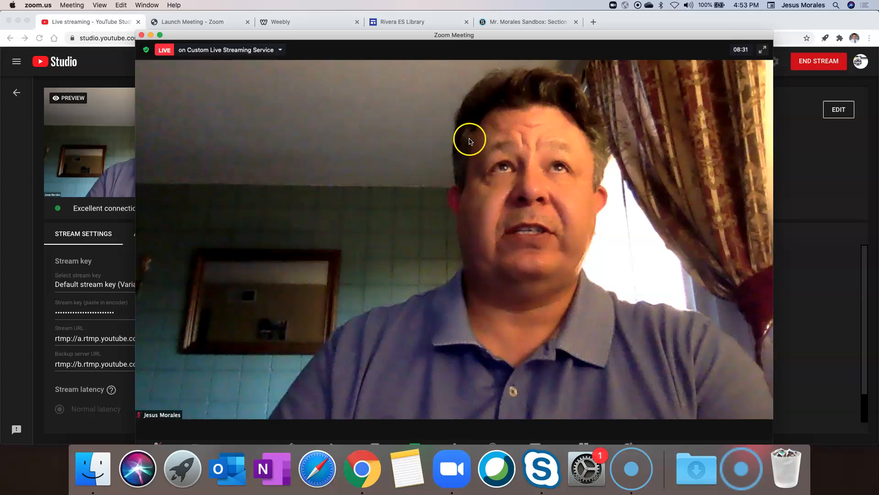
pyautogui.moveTo(445, 44); pyautogui.dragTo(530, 57)
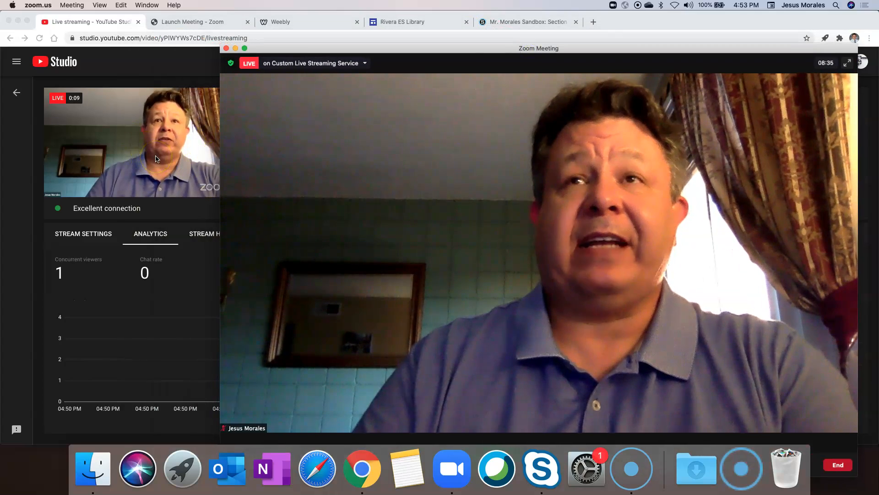
pyautogui.moveTo(387, 68); pyautogui.dragTo(234, 44)
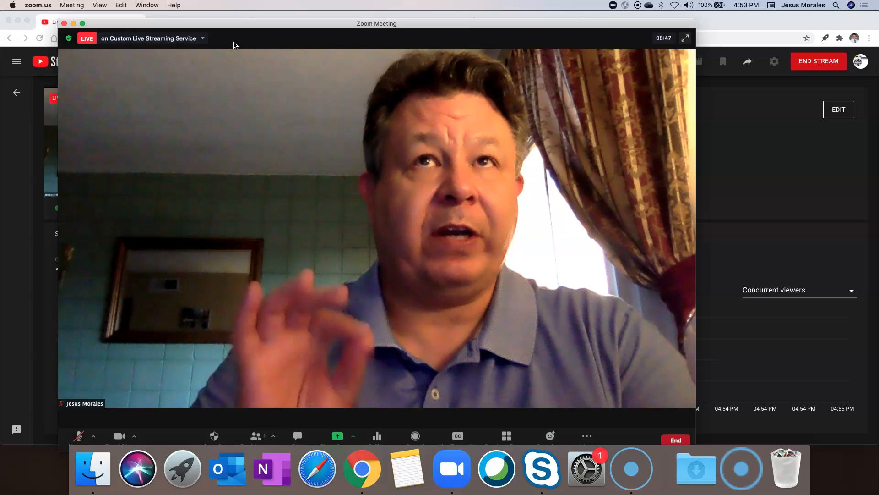
pyautogui.click(14, 147)
pyautogui.click(20, 35)
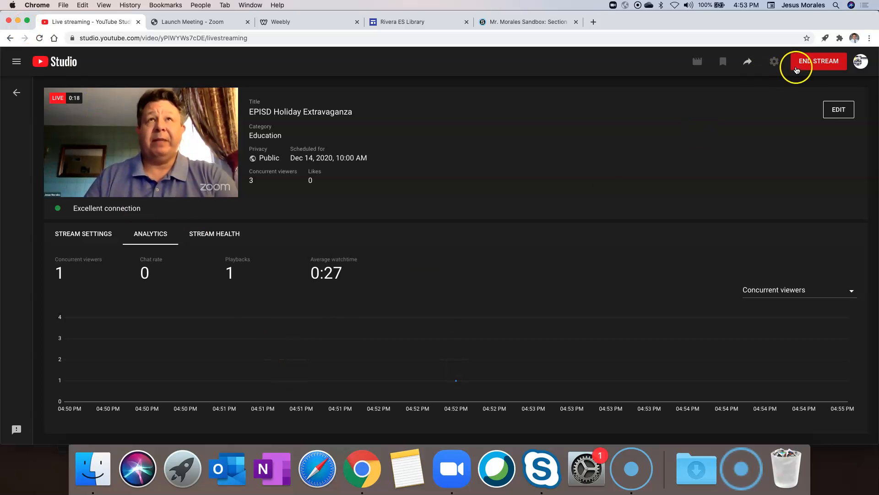
pyautogui.click(452, 469)
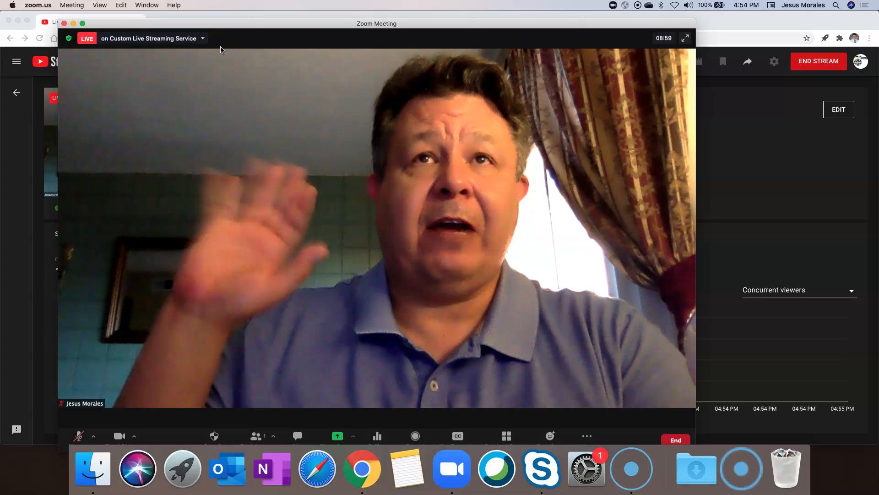
pyautogui.click(201, 39)
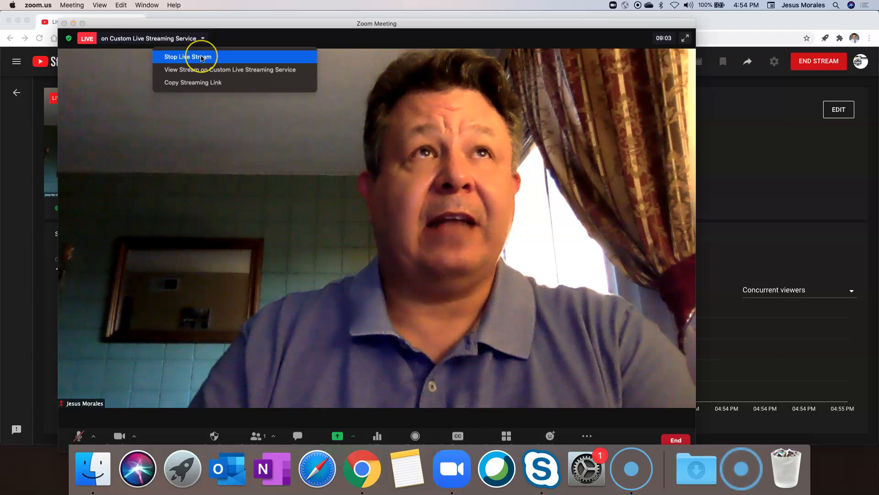
# Step: Choose Stop Live Stream in Zoom and end the YouTube broadcast with END STREAM
pyautogui.click(202, 57)
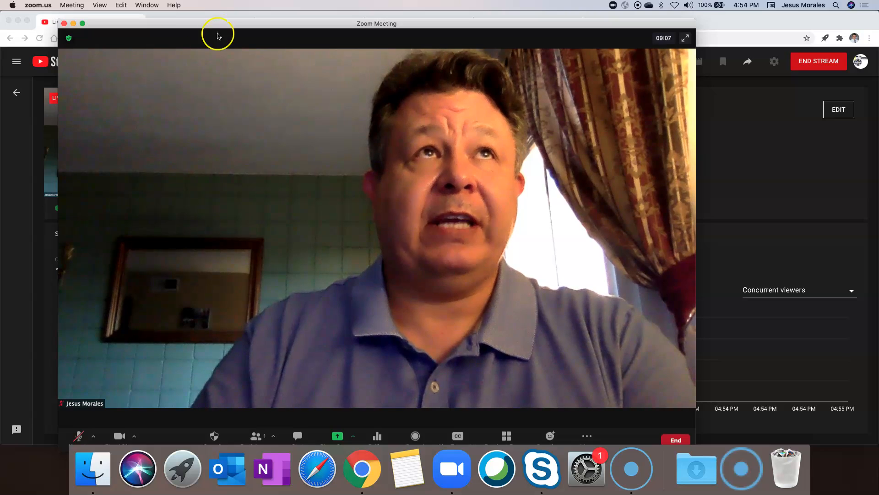
pyautogui.moveTo(229, 26); pyautogui.dragTo(429, 99)
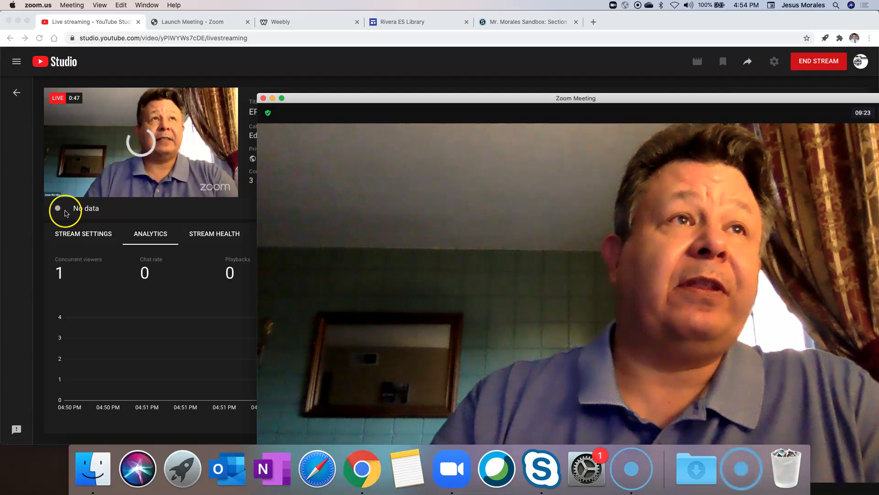
pyautogui.moveTo(437, 98); pyautogui.dragTo(406, 136)
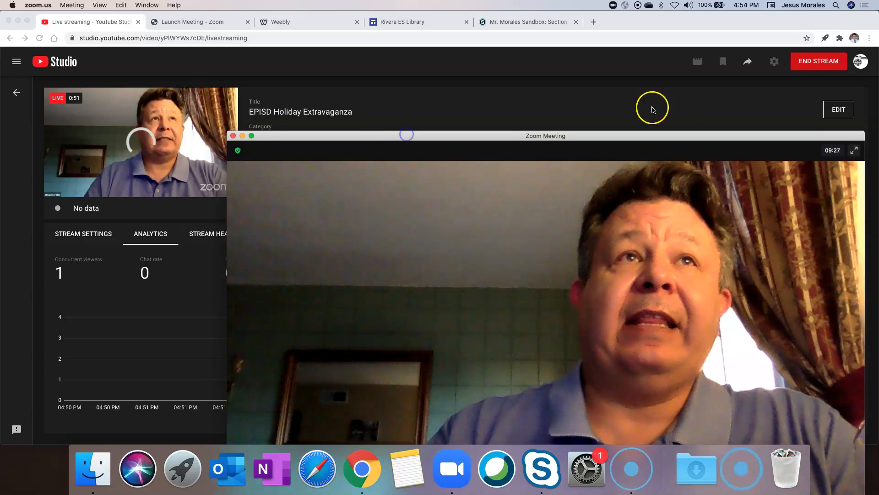
pyautogui.click(811, 65)
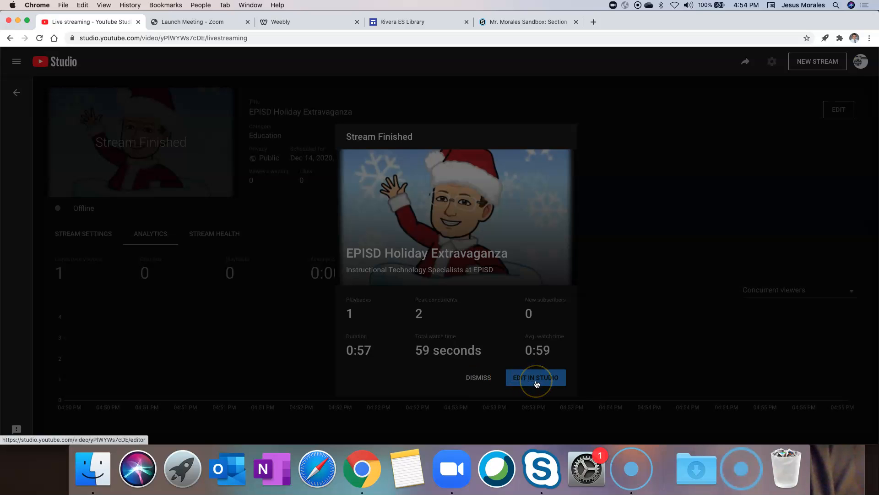
# Step: Dismiss the Stream Finished summary and end the Zoom meeting for all participants
pyautogui.click(481, 379)
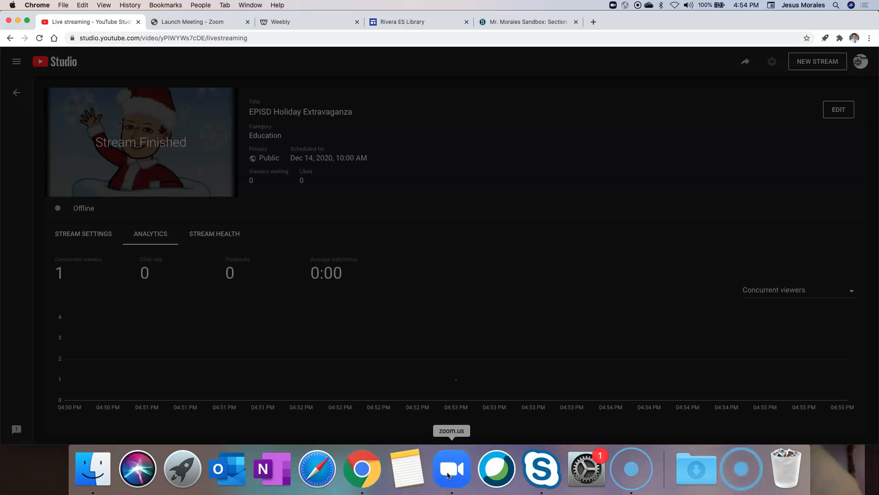
pyautogui.click(466, 331)
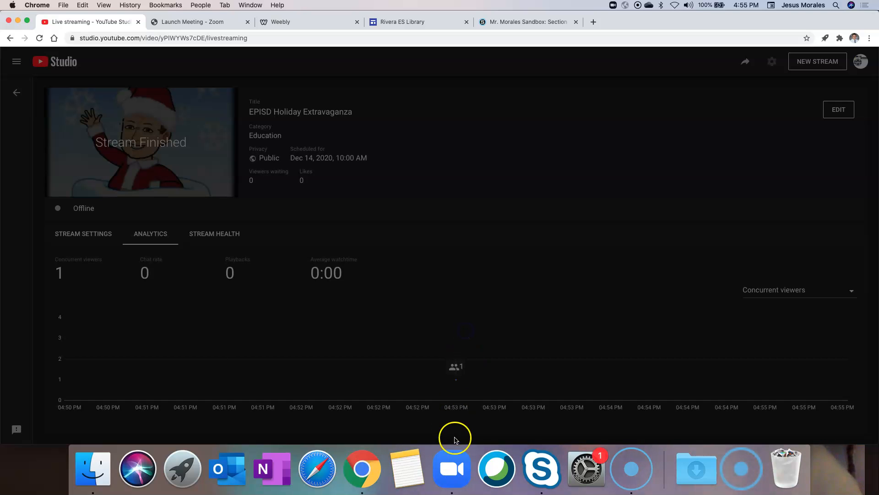
pyautogui.moveTo(447, 145); pyautogui.dragTo(347, 28)
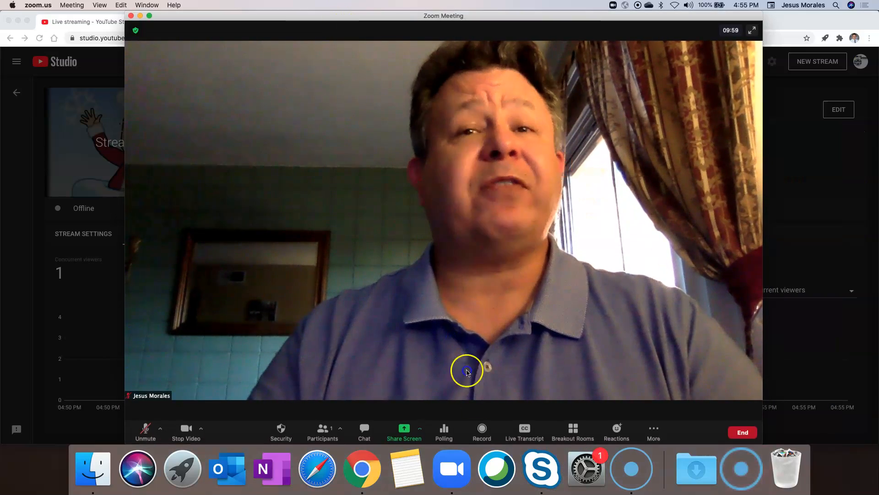
pyautogui.click(482, 433)
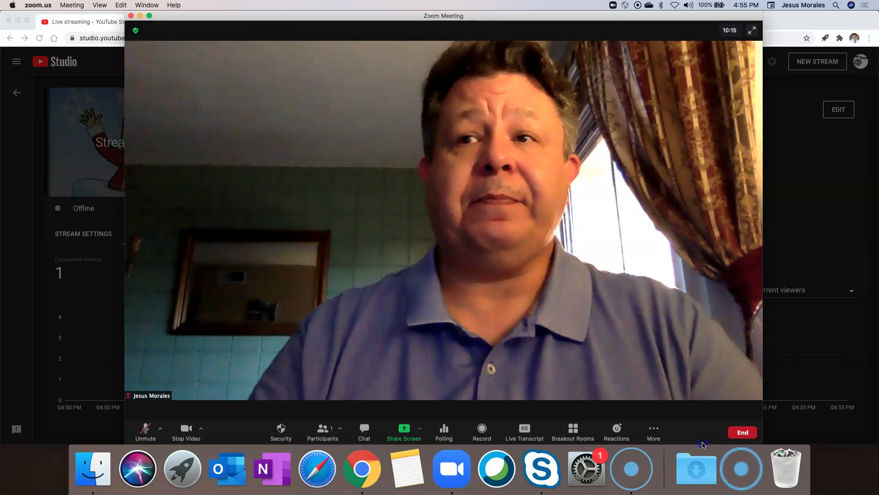
pyautogui.click(753, 433)
pyautogui.click(717, 384)
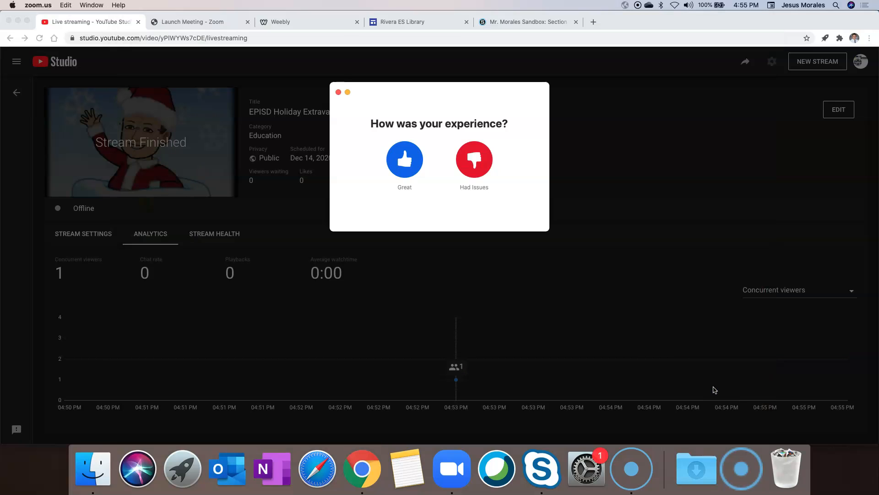
# Step: Rate the meeting as great and open Your channel from the YouTube account menu
pyautogui.click(408, 159)
pyautogui.click(376, 213)
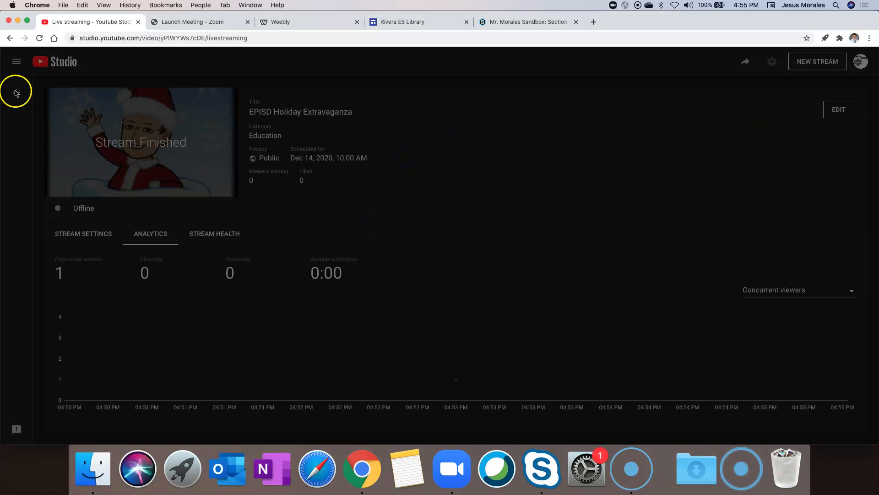
pyautogui.click(861, 62)
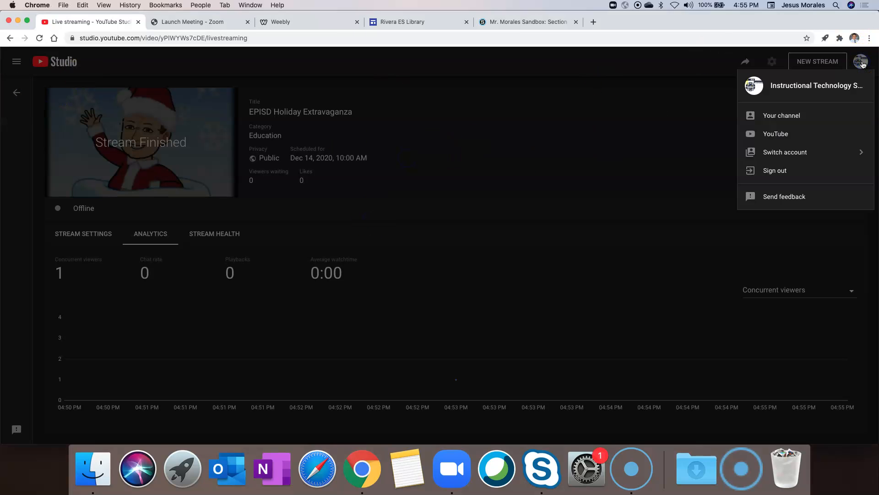
pyautogui.click(784, 115)
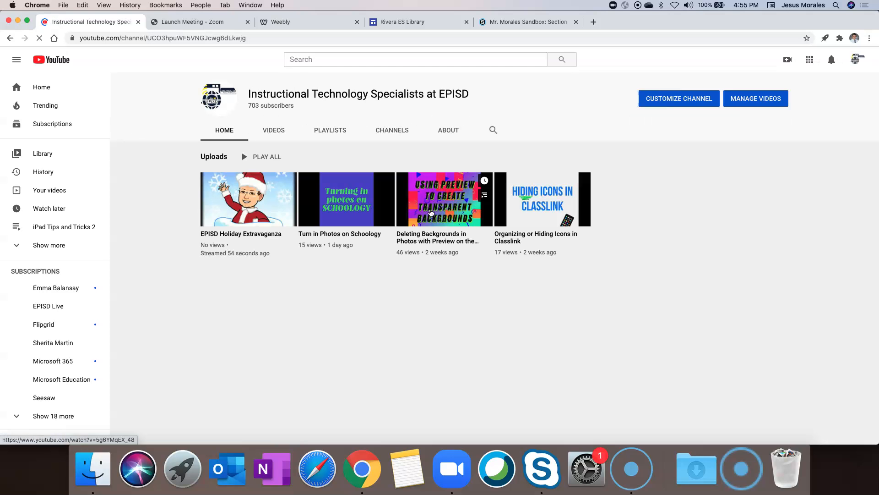
# Step: Play the EPISD Holiday Extravaganza replay through the Internal Speakers at about half volume
pyautogui.click(244, 198)
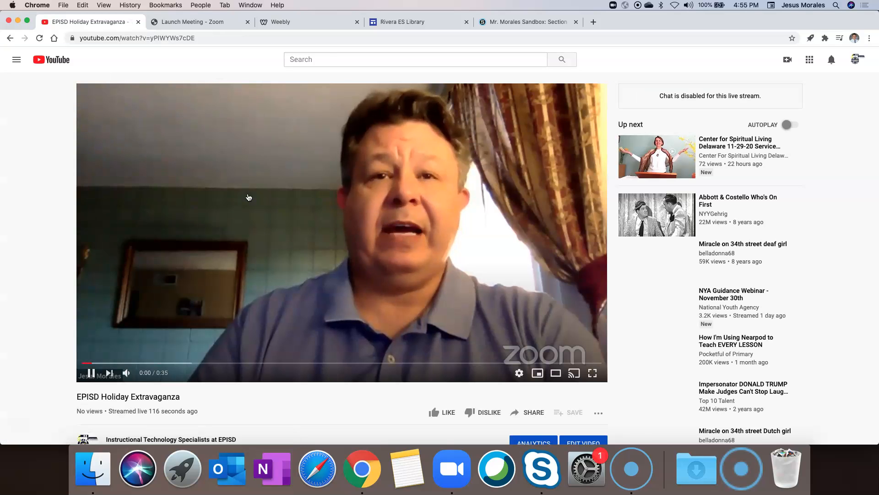
pyautogui.moveTo(134, 368)
pyautogui.moveTo(148, 373)
pyautogui.mouseDown()
pyautogui.moveTo(161, 373)
pyautogui.moveTo(151, 374)
pyautogui.mouseUp()
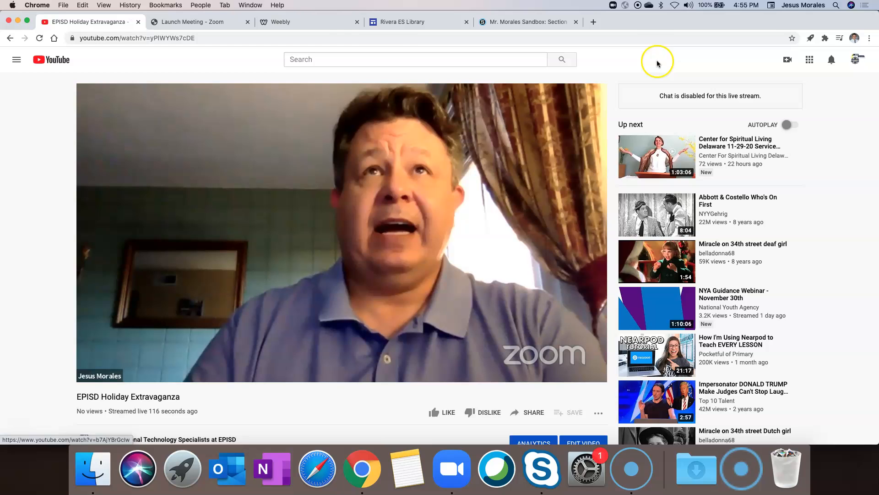
pyautogui.click(694, 5)
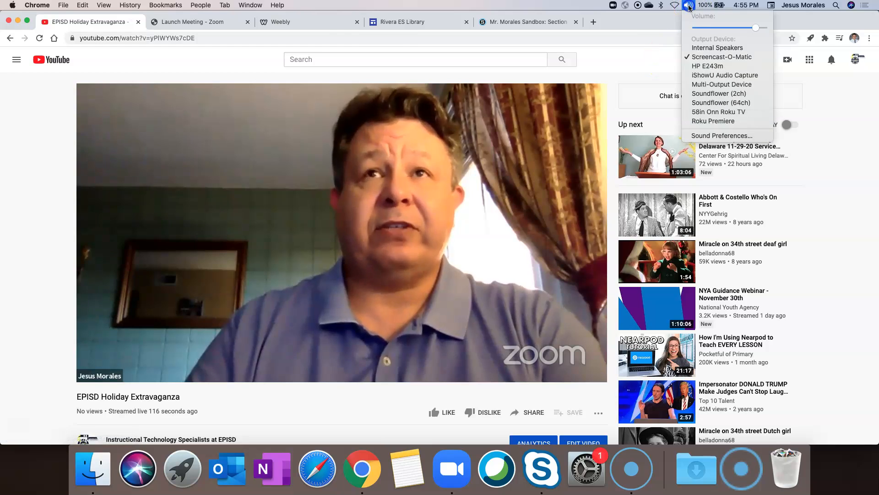
pyautogui.click(694, 48)
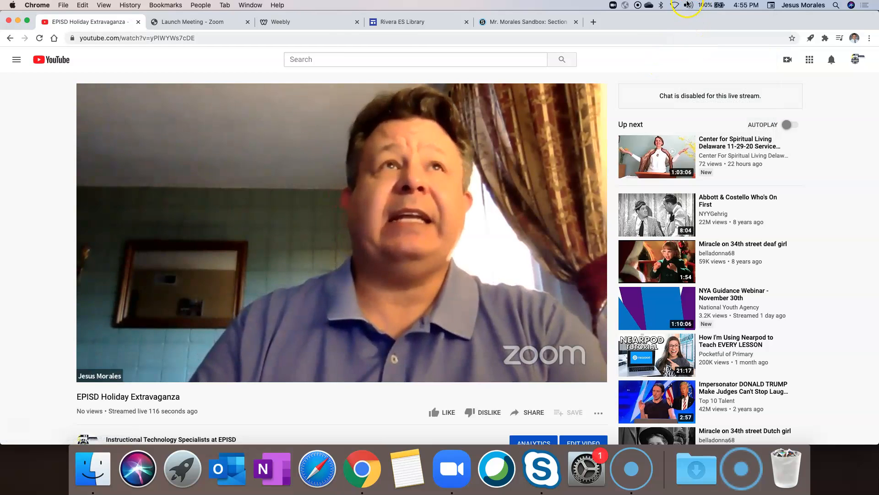
pyautogui.click(147, 372)
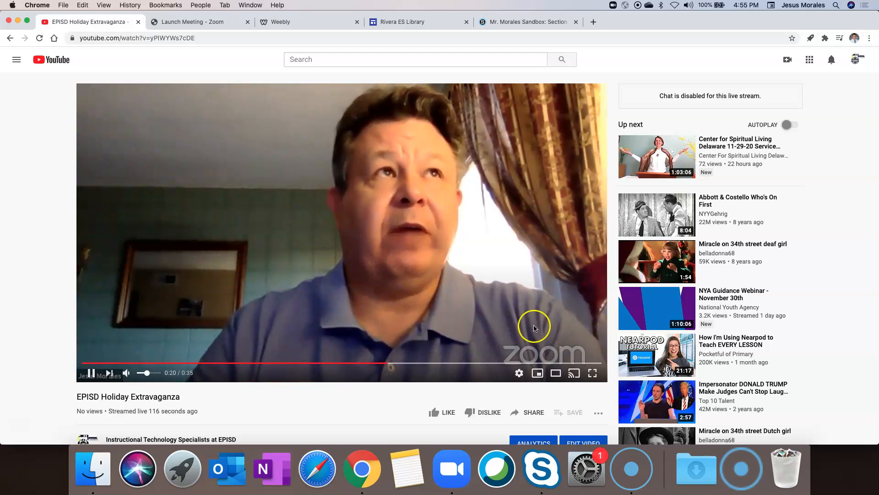
# Step: Let the replay finish and close the Zoom app window
pyautogui.click(523, 274)
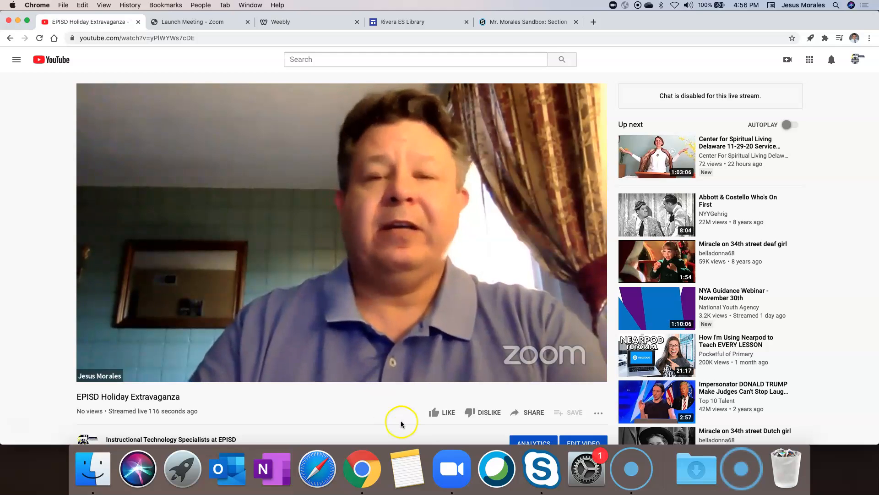
pyautogui.click(451, 474)
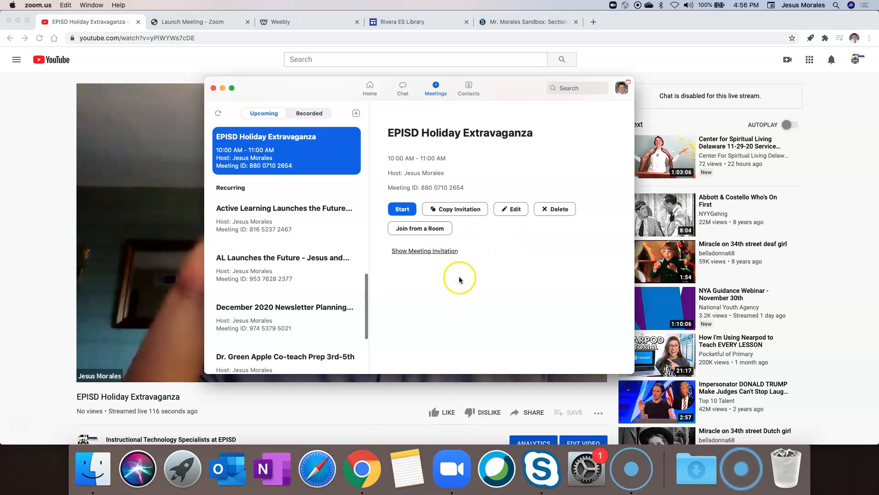
pyautogui.click(213, 87)
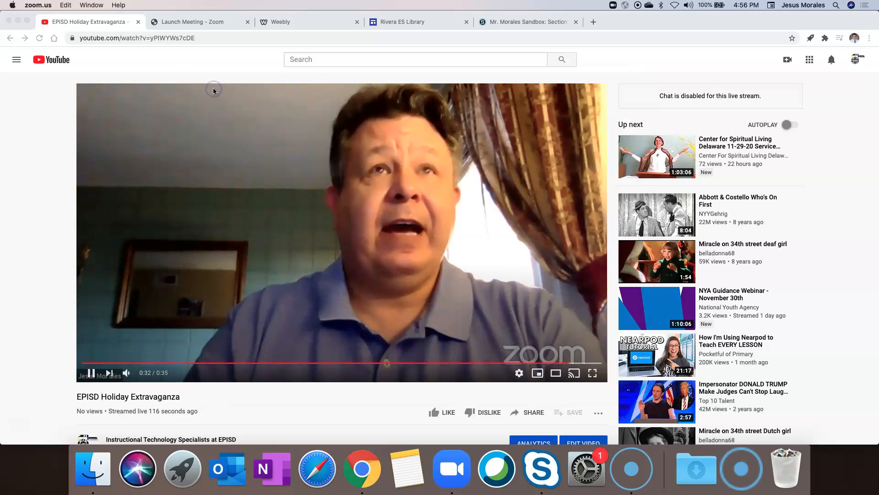